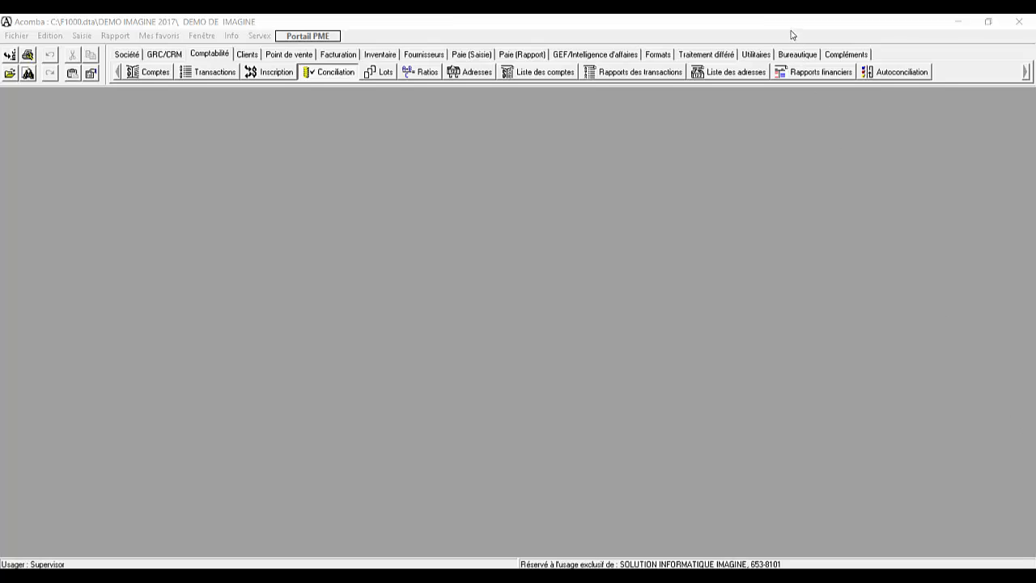
# Step: Open the Taxes gouvernementales deferred processing window and advance past the remittance configuration to the dates
pyautogui.click(634, 31)
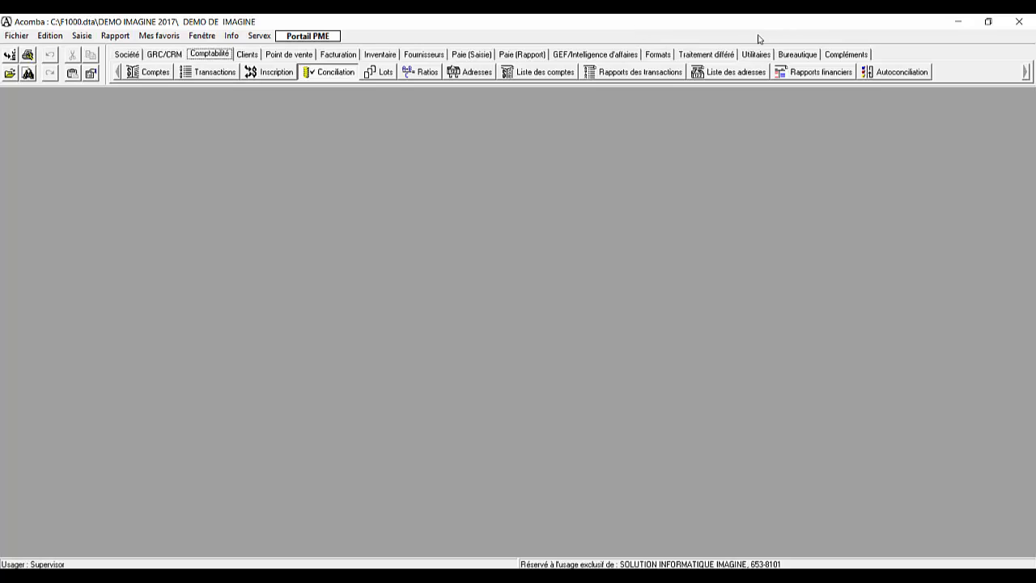
pyautogui.click(702, 55)
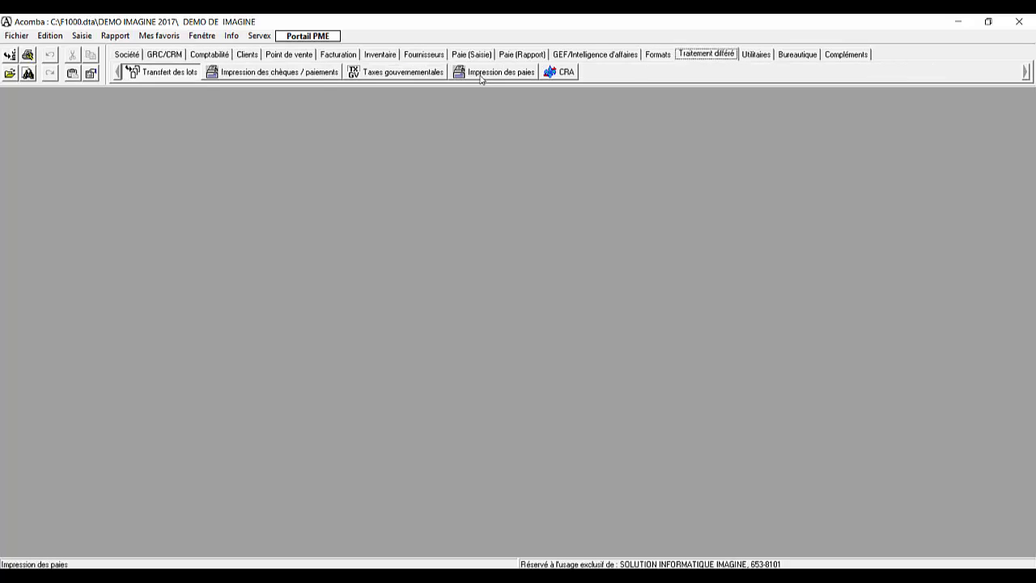
pyautogui.click(422, 74)
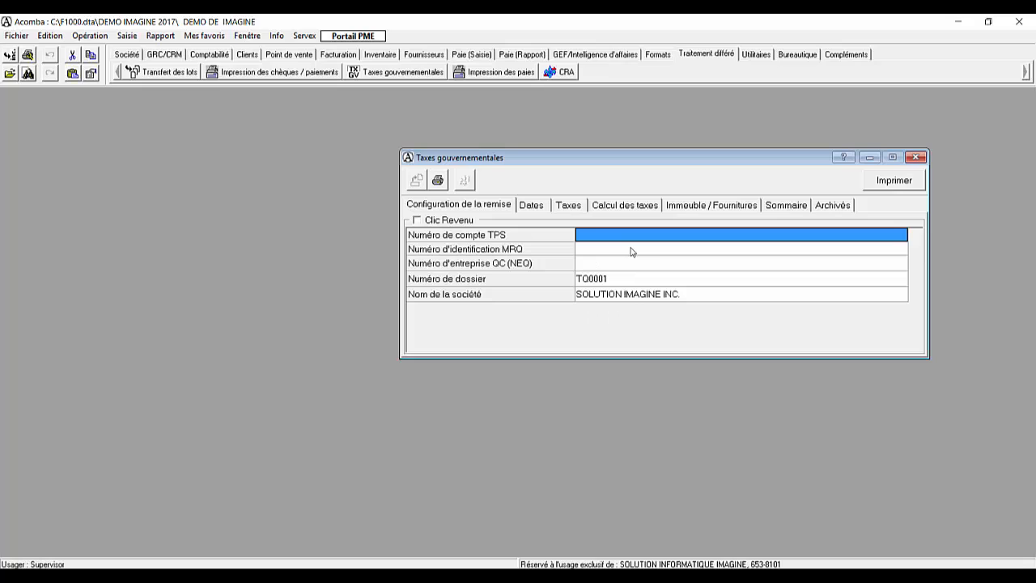
pyautogui.press('Tab')
pyautogui.press('Tab')
pyautogui.press('Tab')
pyautogui.press('Tab')
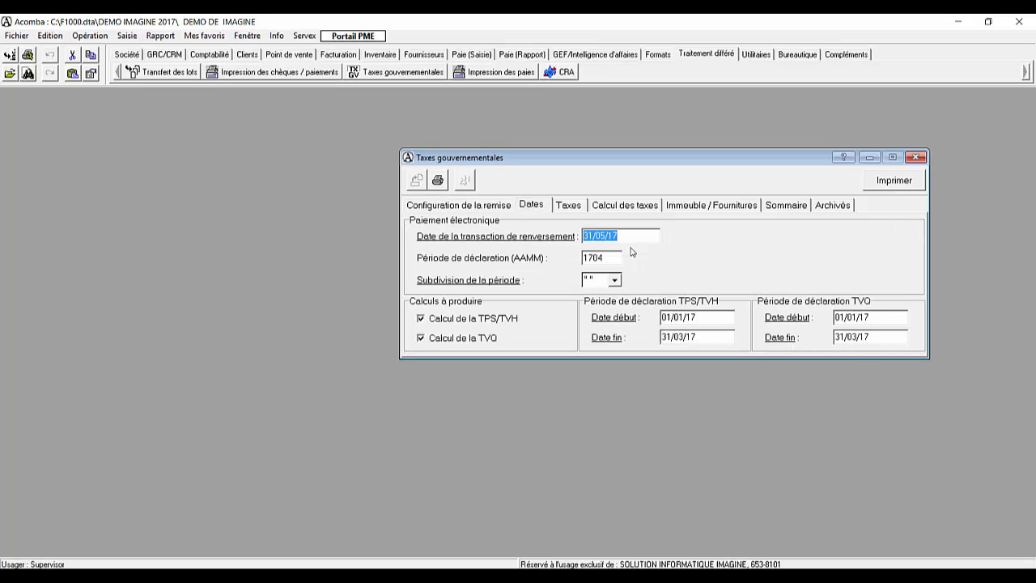
# Step: Accept the preset reversal date, declaration periods and T.P.S. and T.V.P. tax accounts to calculate the taxes
pyautogui.press('Tab')
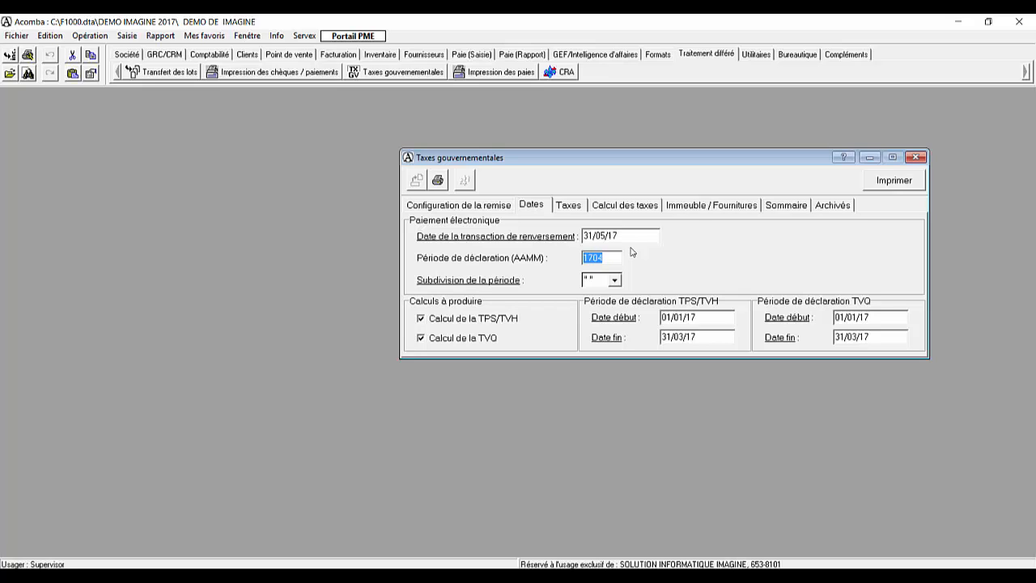
pyautogui.press('Tab')
pyautogui.press('Tab')
pyautogui.press('Tab')
pyautogui.press('Tab')
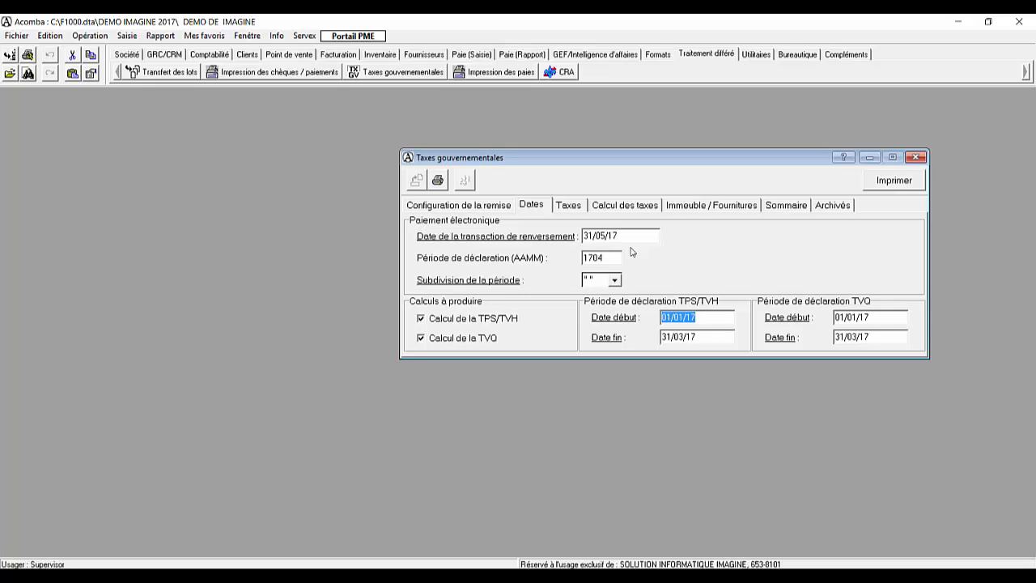
pyautogui.press('Tab')
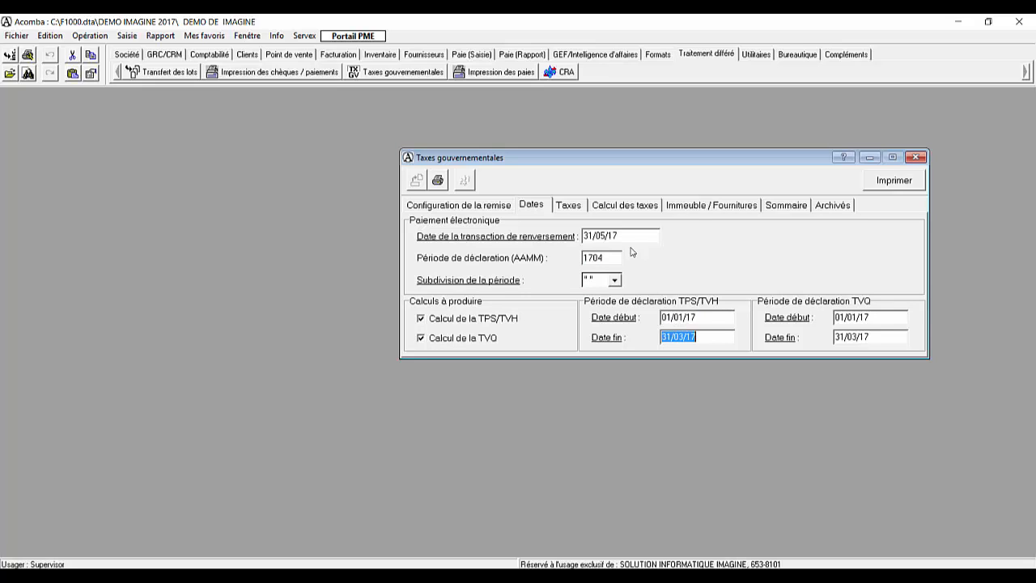
pyautogui.press('Tab')
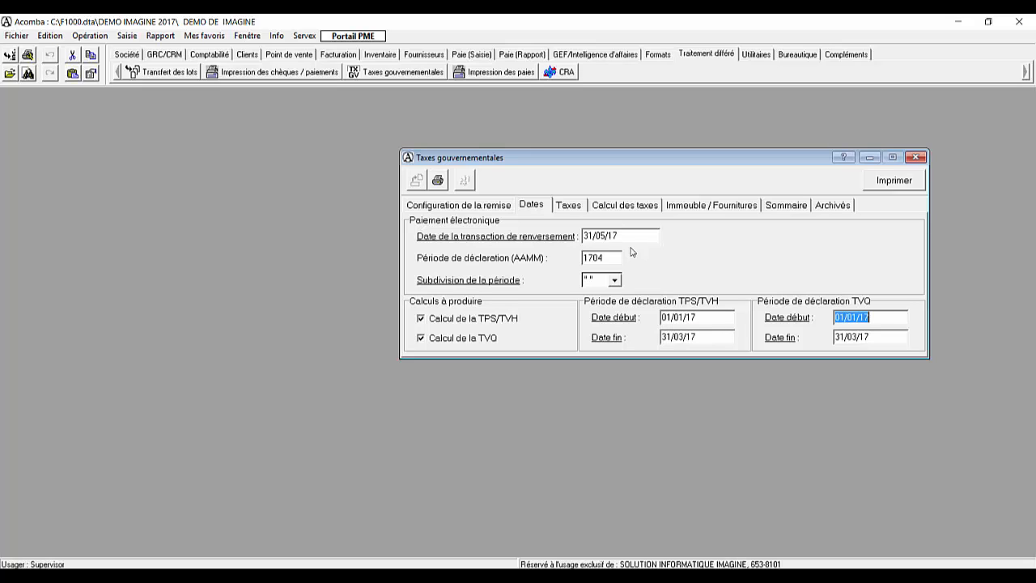
pyautogui.press('Tab')
pyautogui.press('Tab')
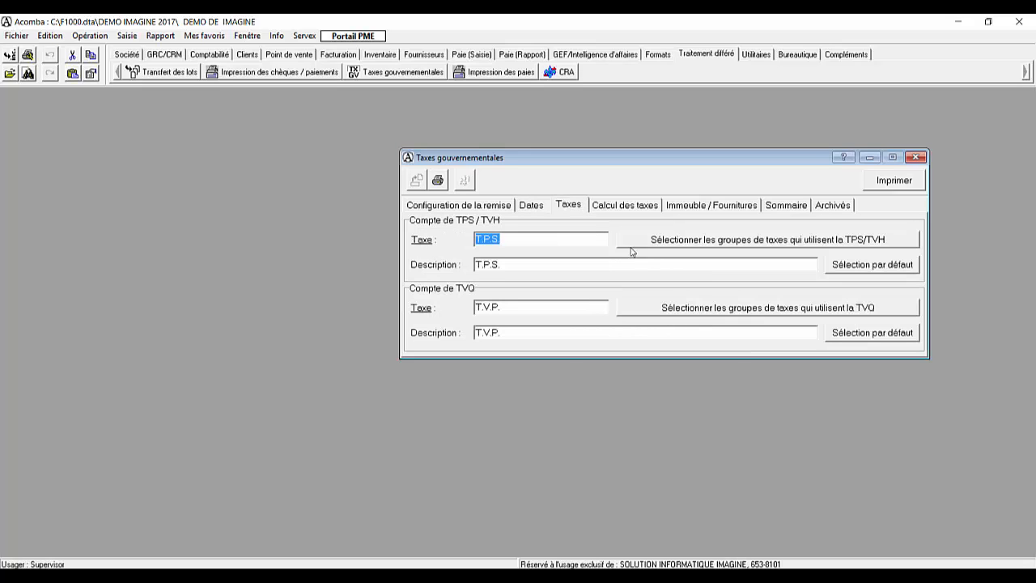
pyautogui.press('Tab')
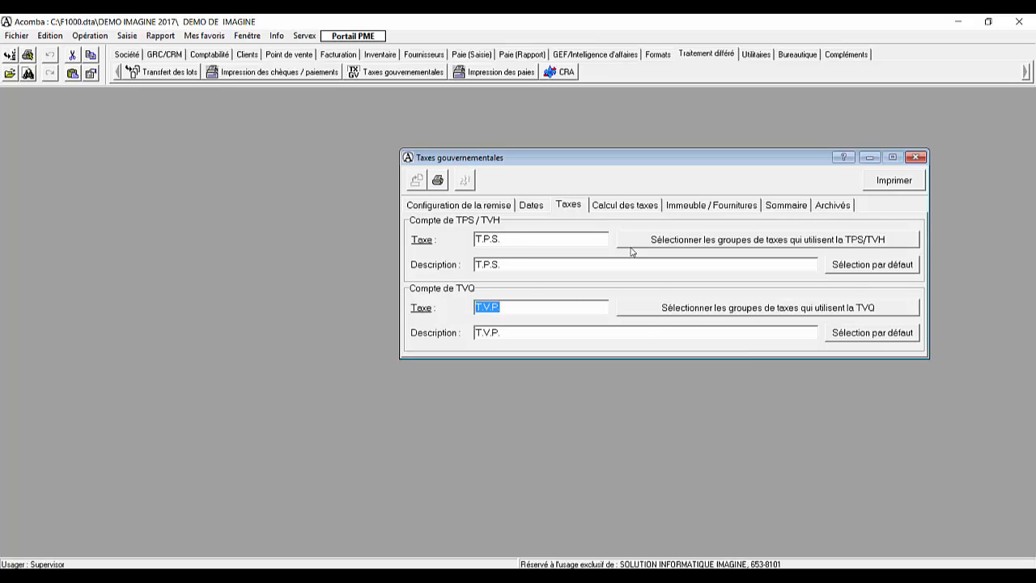
pyautogui.press('Tab')
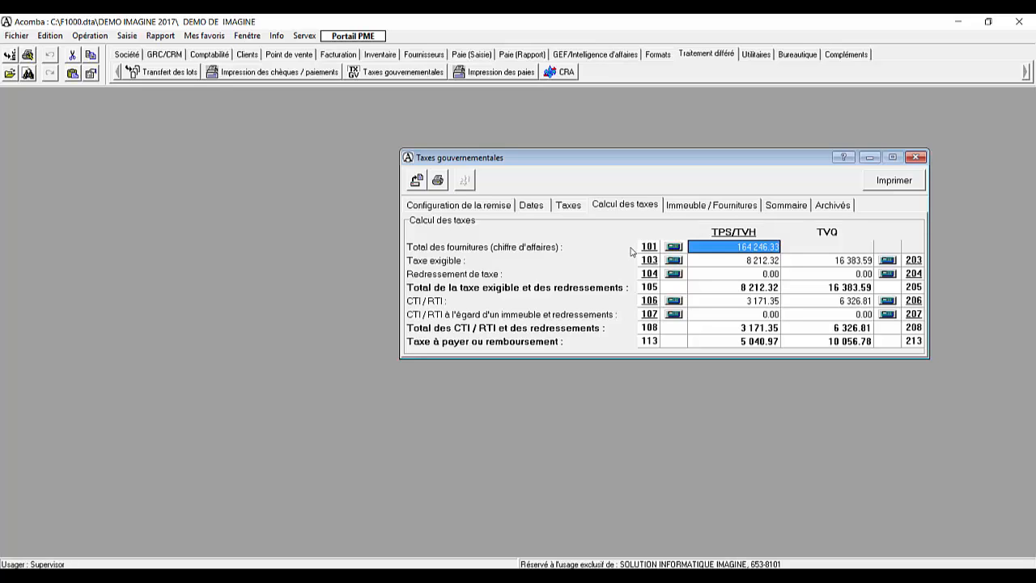
# Step: Review the calculated TPS/TVH and TVQ lines, including CTI/RTI, through to the balance to remit in the payment summary
pyautogui.press('Tab')
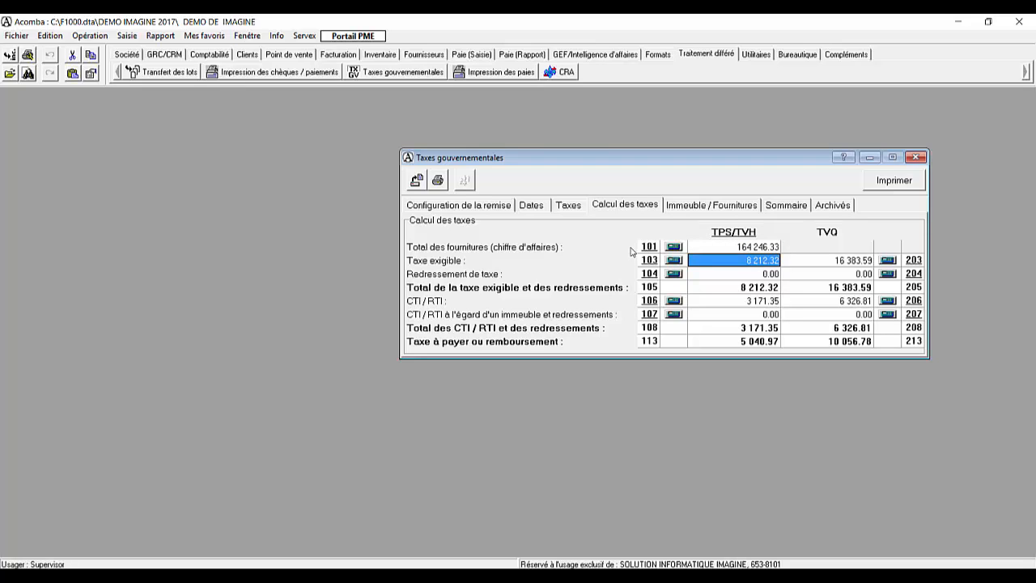
pyautogui.press('Tab')
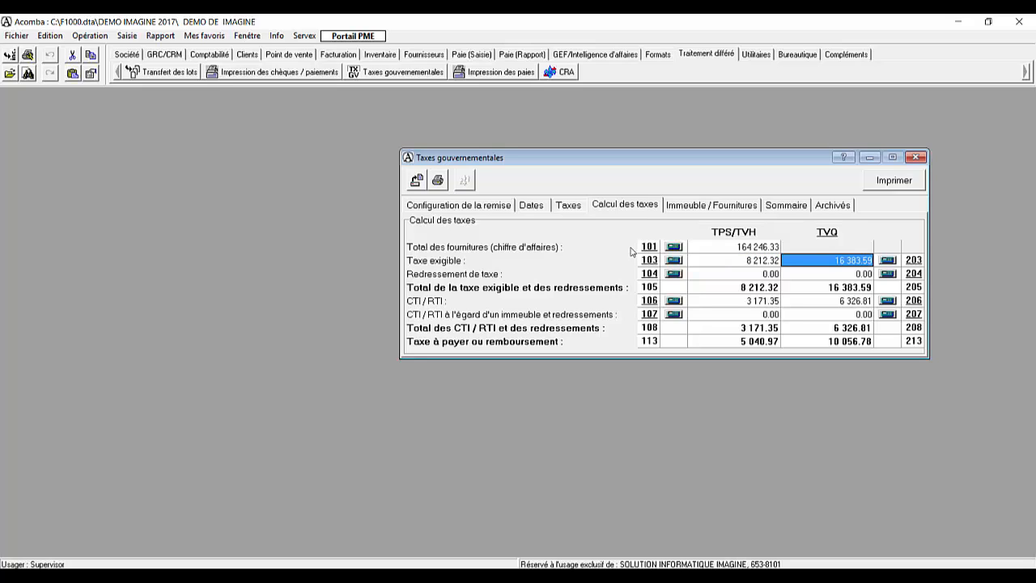
pyautogui.press('Tab')
pyautogui.press('Tab')
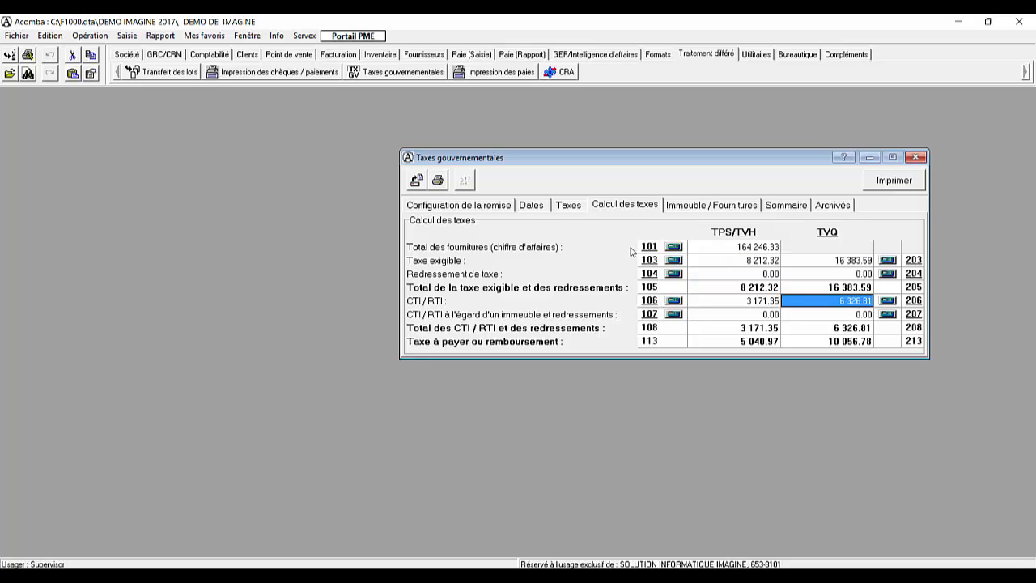
pyautogui.hotkey('shift', 'Tab')
pyautogui.press('Tab')
pyautogui.press('Tab')
pyautogui.press('Tab')
pyautogui.press('Tab')
pyautogui.press('Tab')
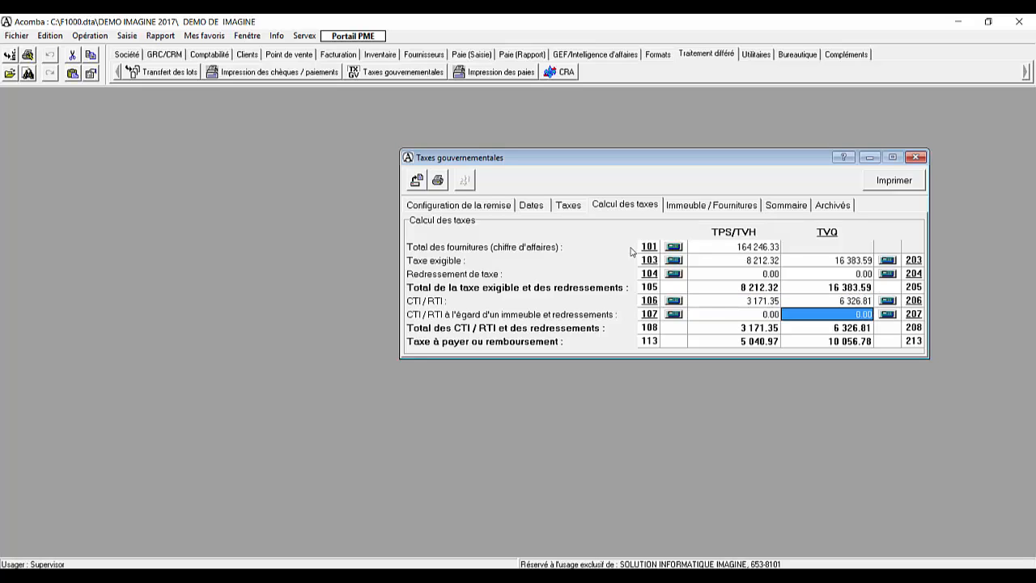
pyautogui.press('Tab')
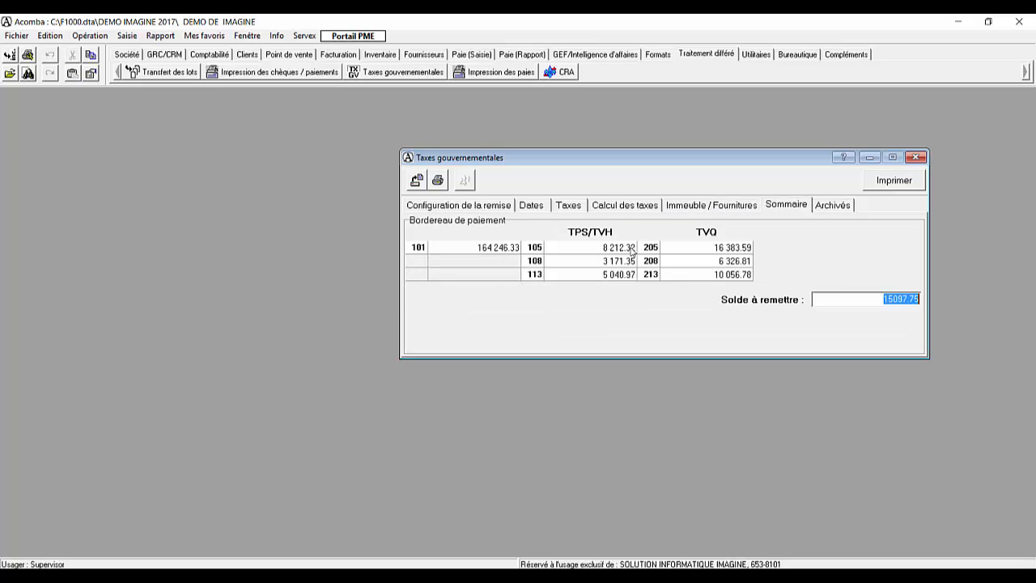
pyautogui.click(876, 302)
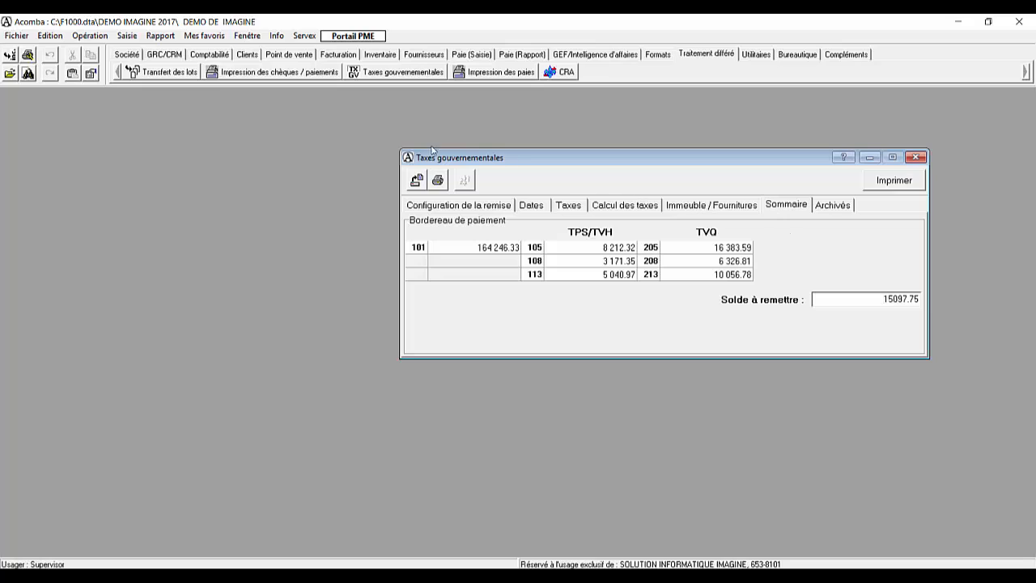
# Step: Produce the default balance sheet (Bilan) financial report on screen for the current period
pyautogui.click(209, 54)
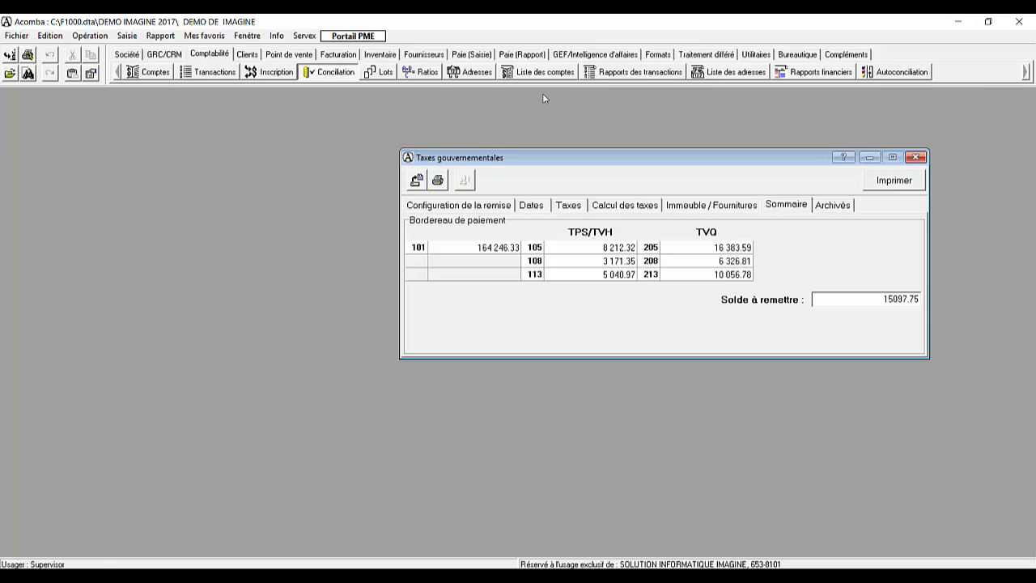
pyautogui.click(810, 74)
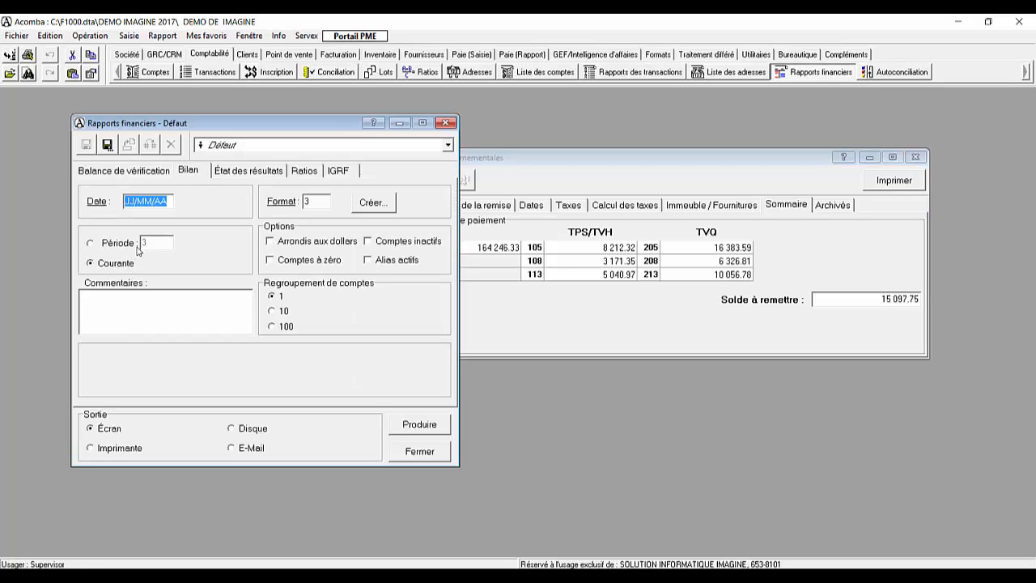
pyautogui.click(407, 422)
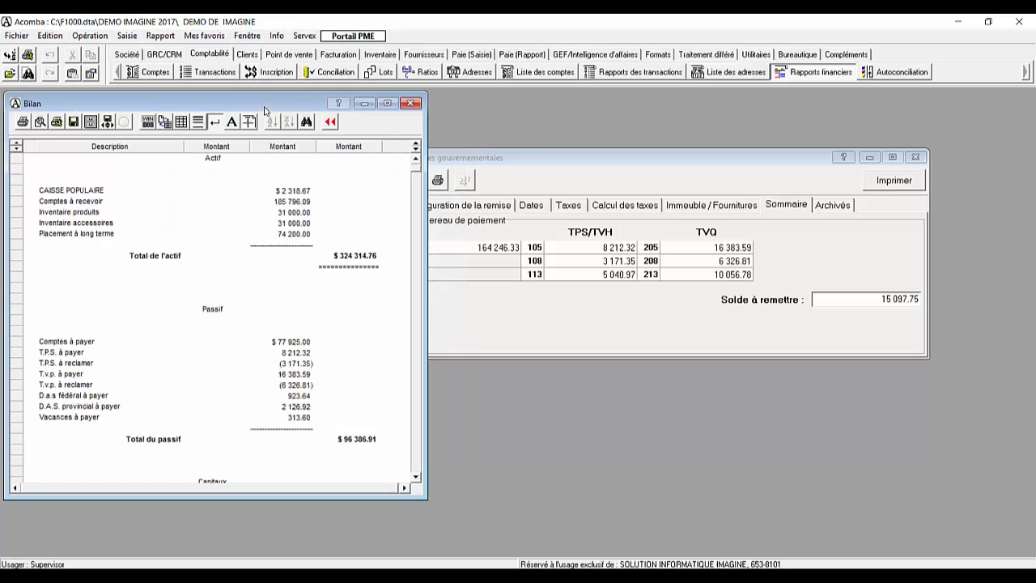
# Step: Sum the four T.P.S. and T.v.p. liability amounts on the balance sheet, compare with the balance to remit, and close the report
pyautogui.scroll(-2, 222, 275)
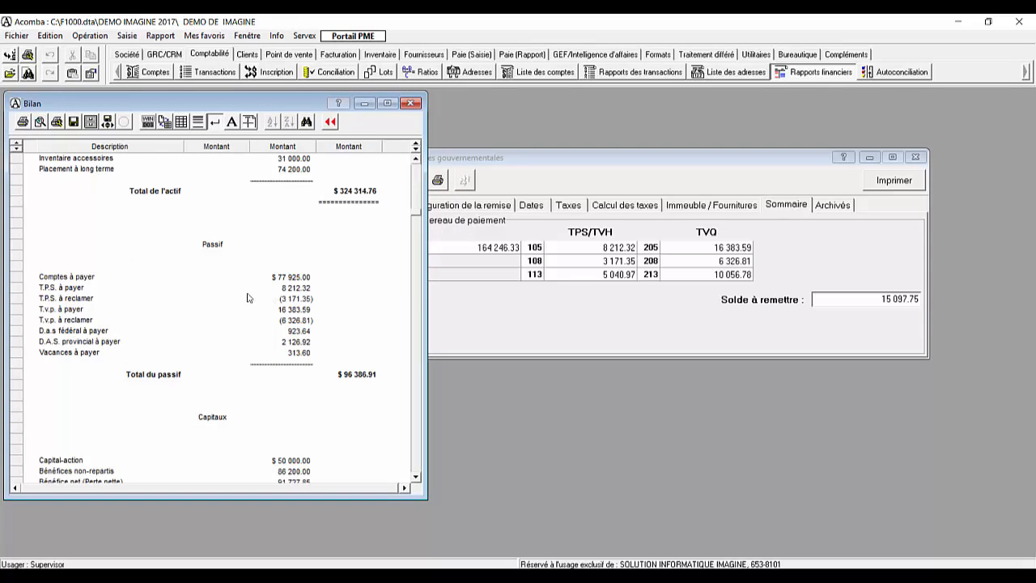
pyautogui.moveTo(80, 288); pyautogui.dragTo(81, 312)
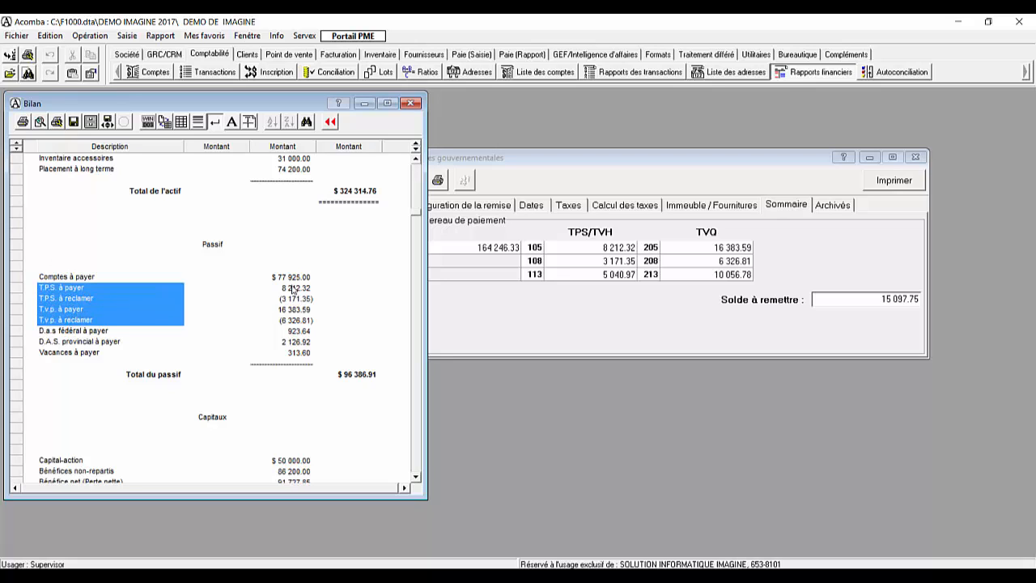
pyautogui.moveTo(293, 289); pyautogui.dragTo(292, 322)
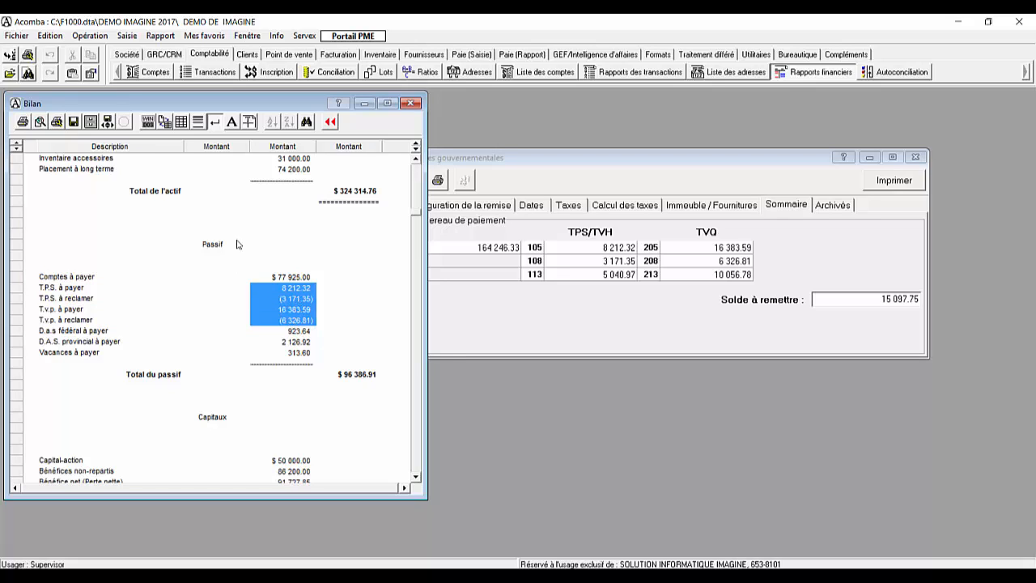
pyautogui.rightClick(295, 300)
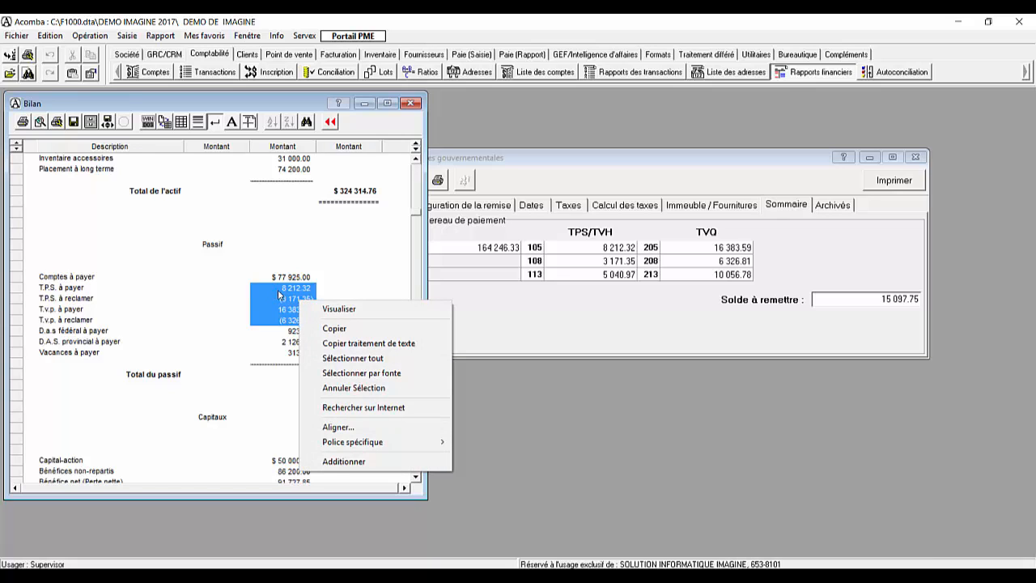
pyautogui.click(343, 461)
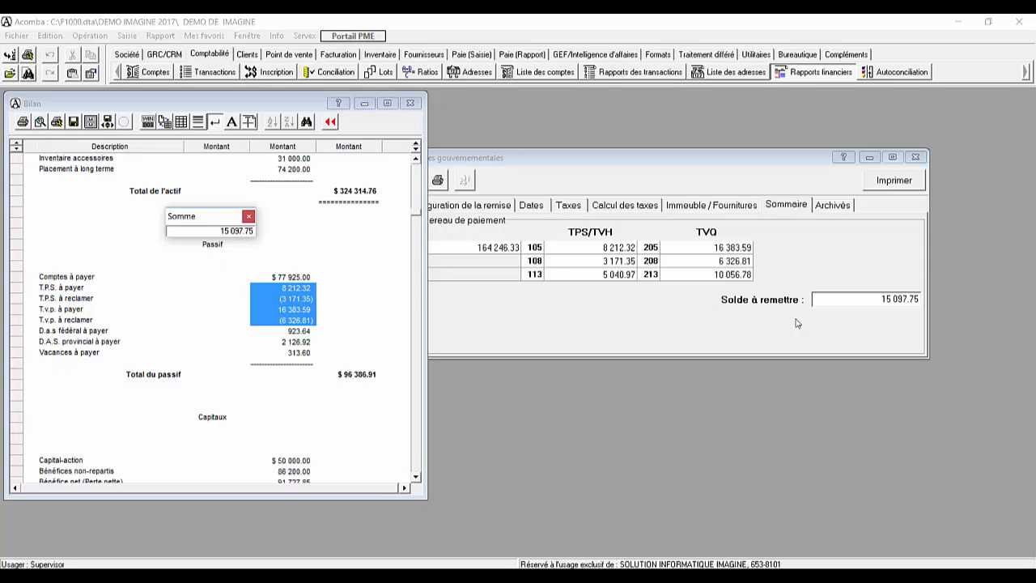
pyautogui.click(864, 300)
pyautogui.moveTo(875, 299); pyautogui.dragTo(920, 301)
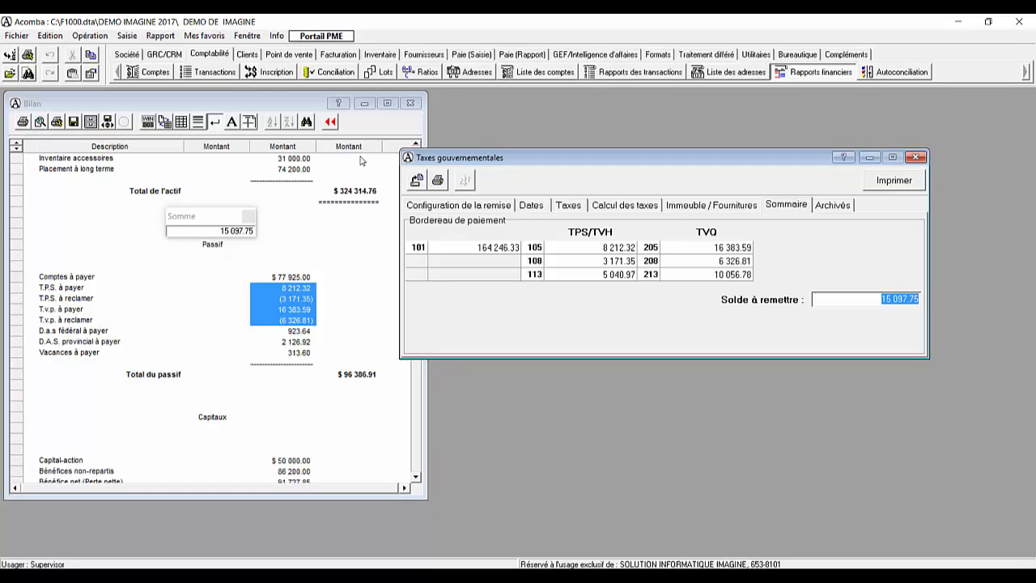
pyautogui.click(410, 103)
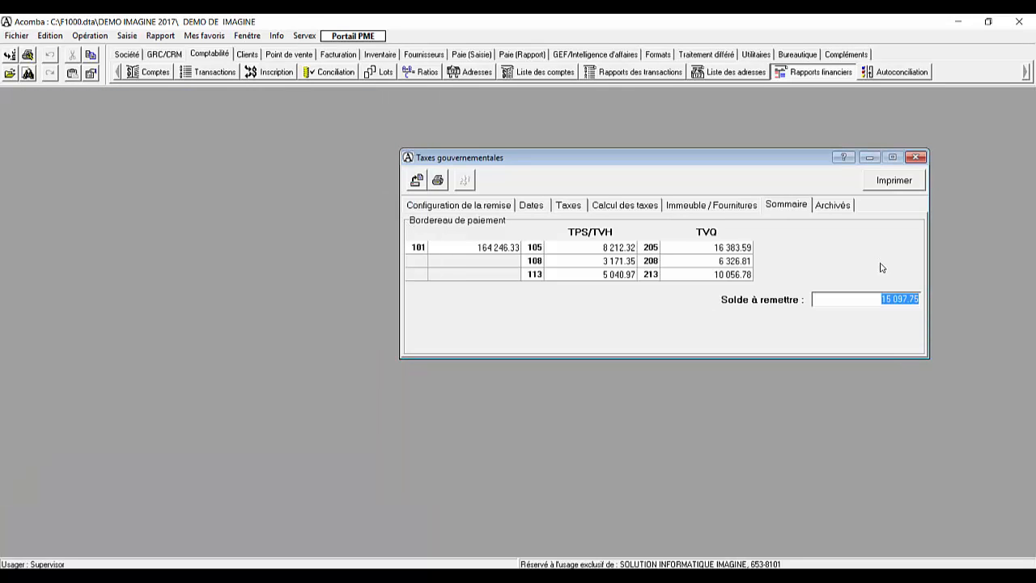
# Step: Output the government tax report to screen, initialising the reversal entry with bank 1001 CAISSE POPULAIRE
pyautogui.click(899, 185)
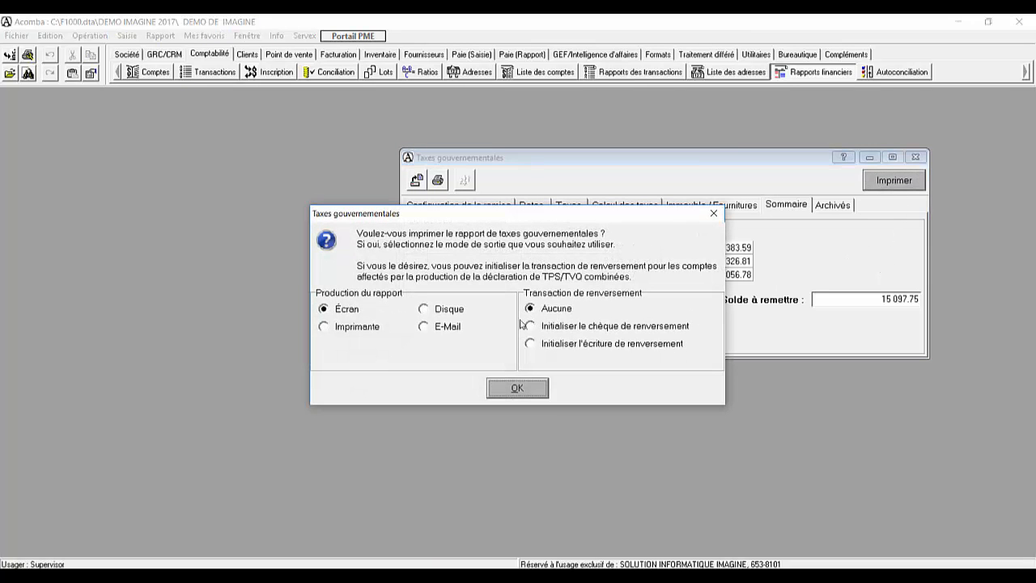
pyautogui.click(590, 332)
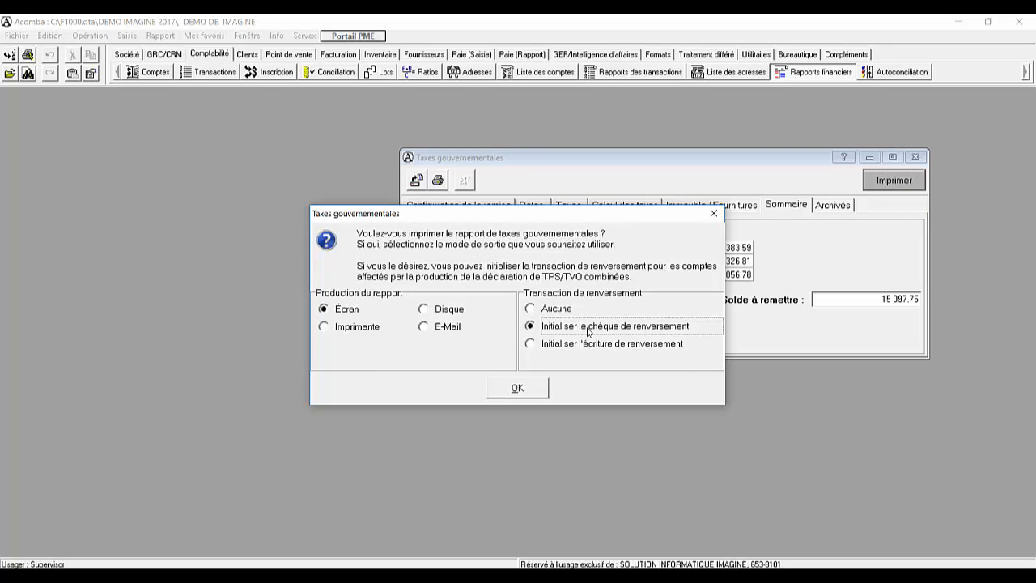
pyautogui.click(581, 344)
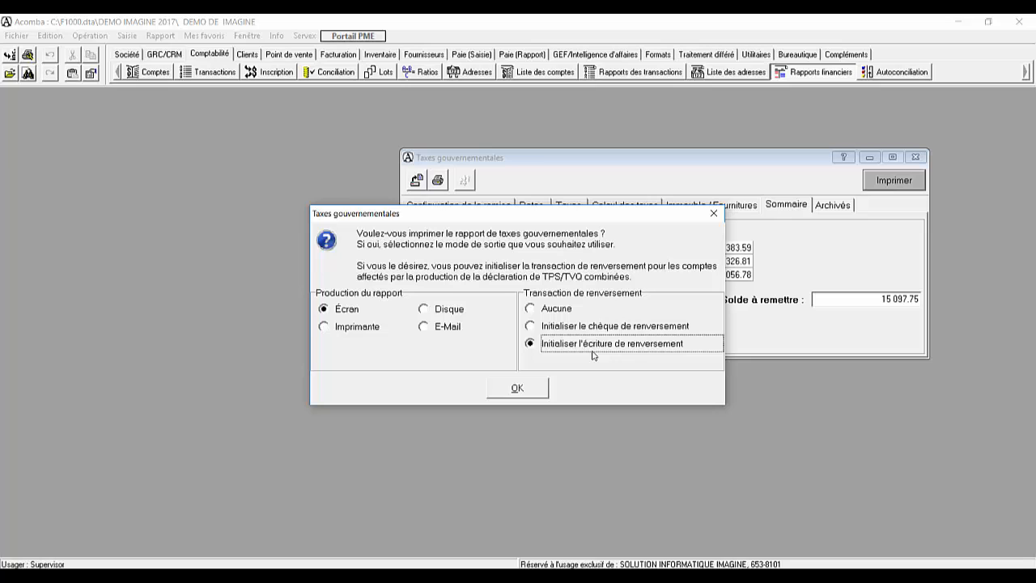
pyautogui.click(537, 389)
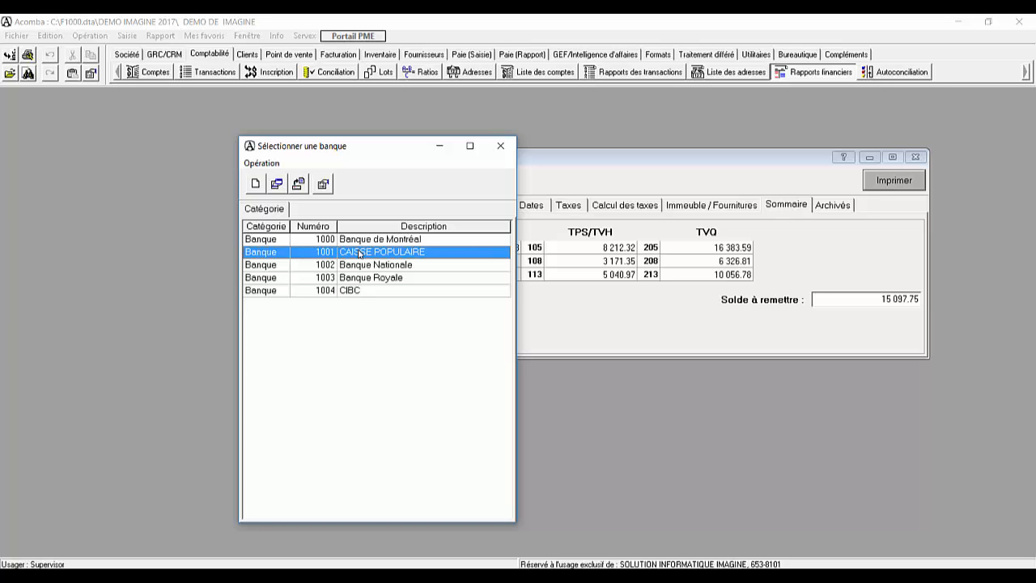
pyautogui.doubleClick(359, 253)
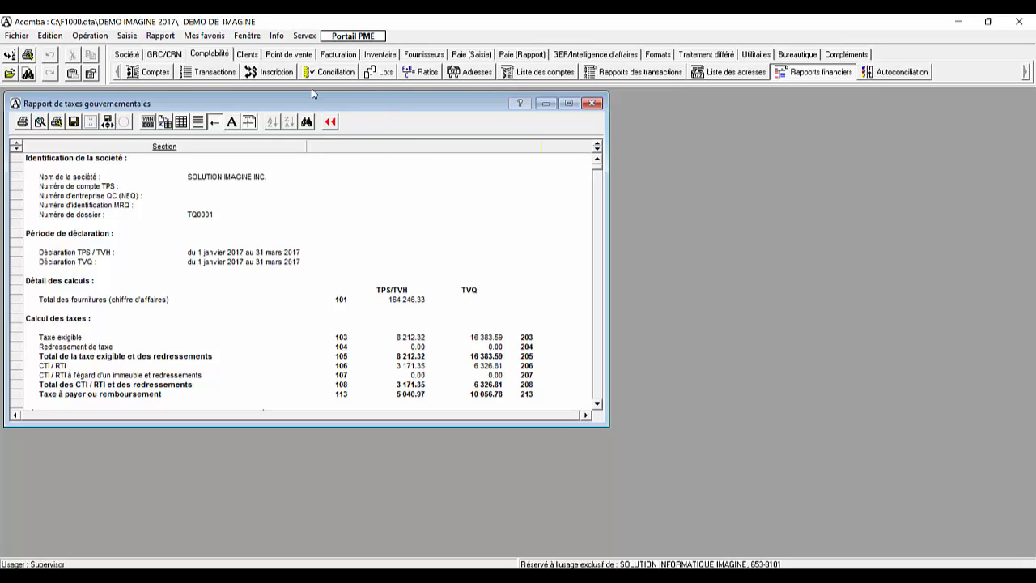
# Step: Maximize the tax report and examine its 100- and 200-series line numbers and the balance to remit
pyautogui.doubleClick(387, 107)
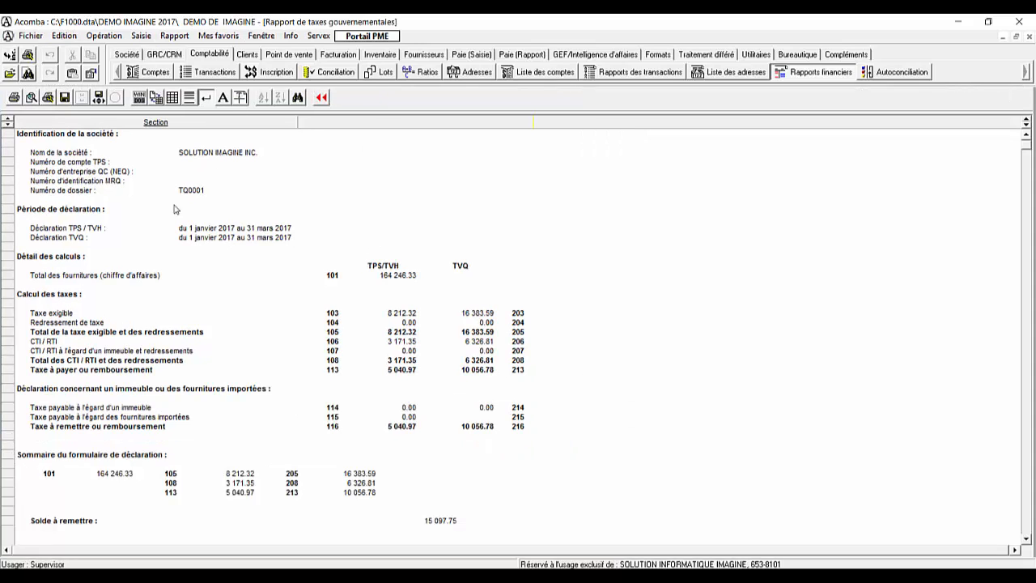
pyautogui.moveTo(331, 279); pyautogui.dragTo(346, 365)
pyautogui.moveTo(518, 314); pyautogui.dragTo(511, 426)
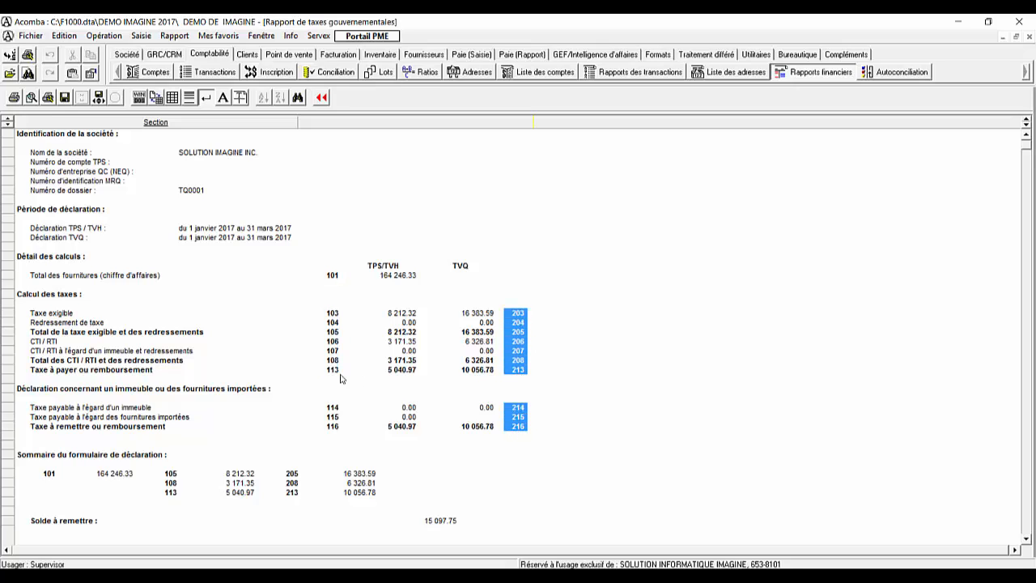
pyautogui.moveTo(335, 277); pyautogui.dragTo(334, 413)
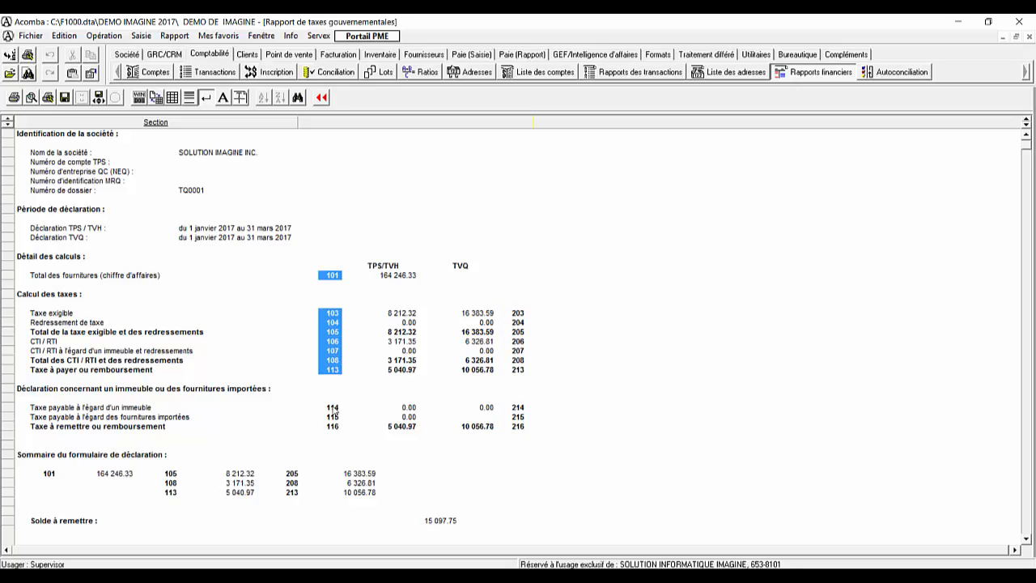
pyautogui.click(445, 528)
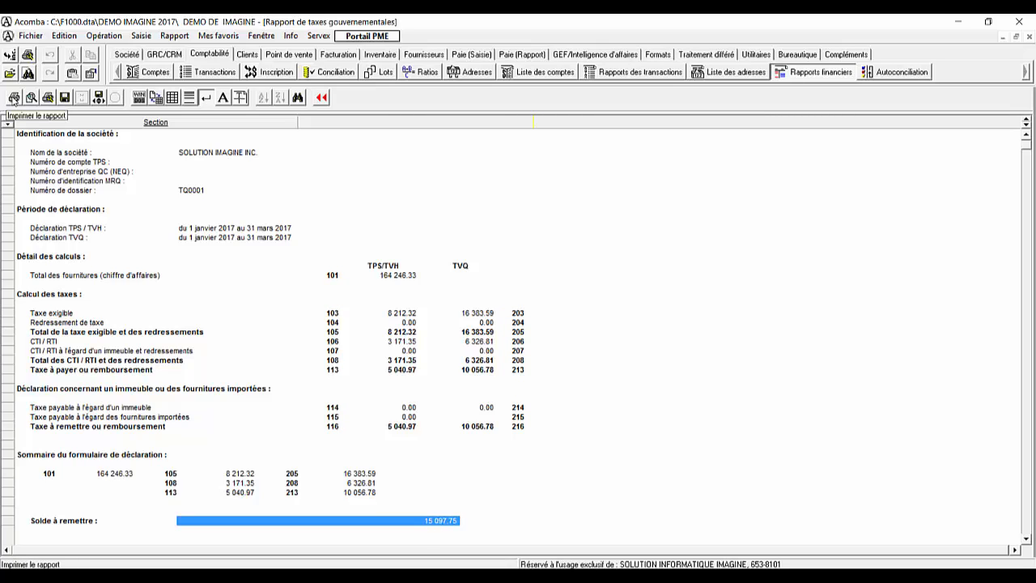
# Step: Leave the government tax report and archive a copy of it on disk
pyautogui.click(322, 99)
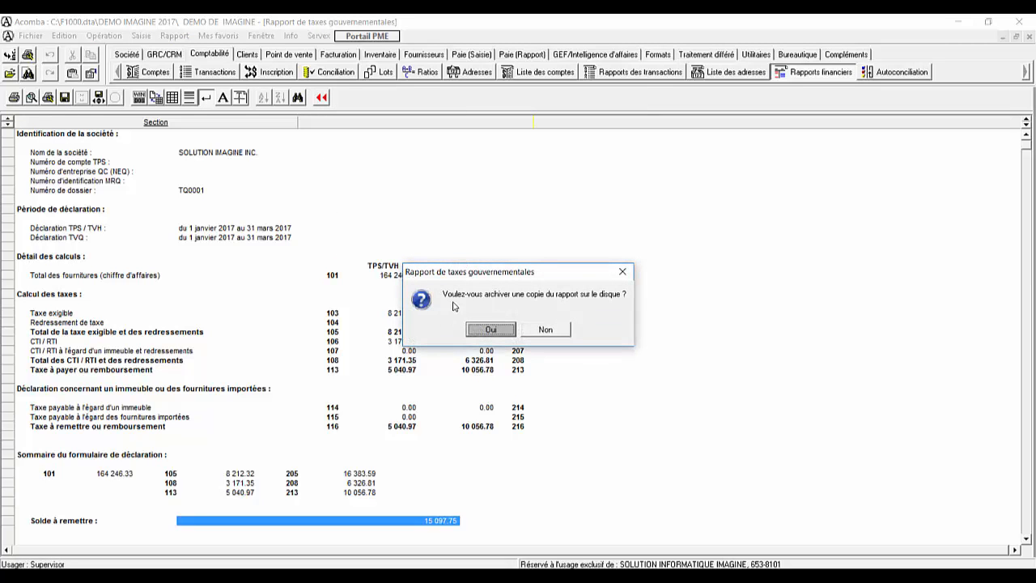
pyautogui.click(492, 331)
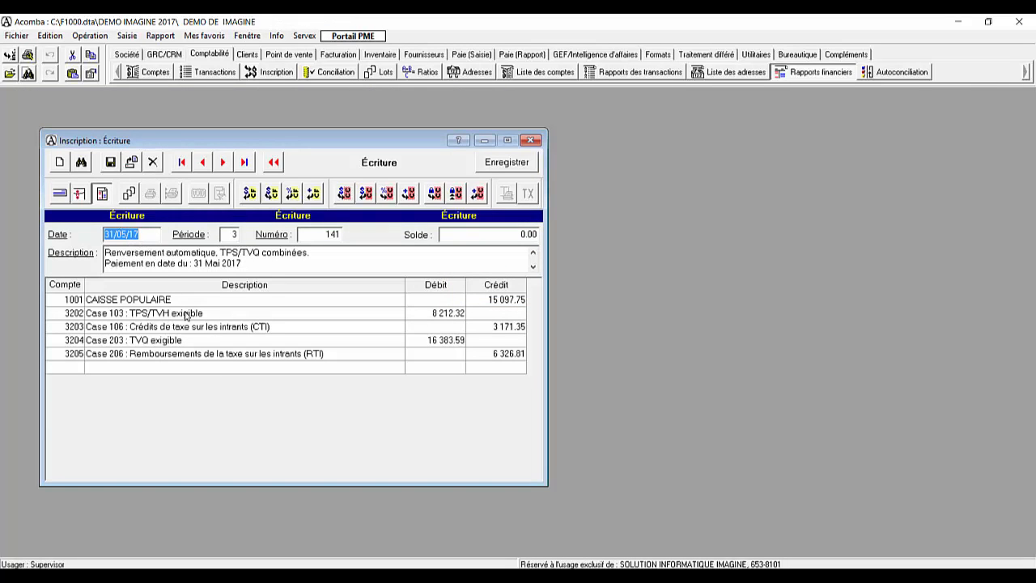
# Step: Date the reversal entry 31/03/17 and check the debit and credit amounts on its TPS and TVQ lines
pyautogui.write('31031')
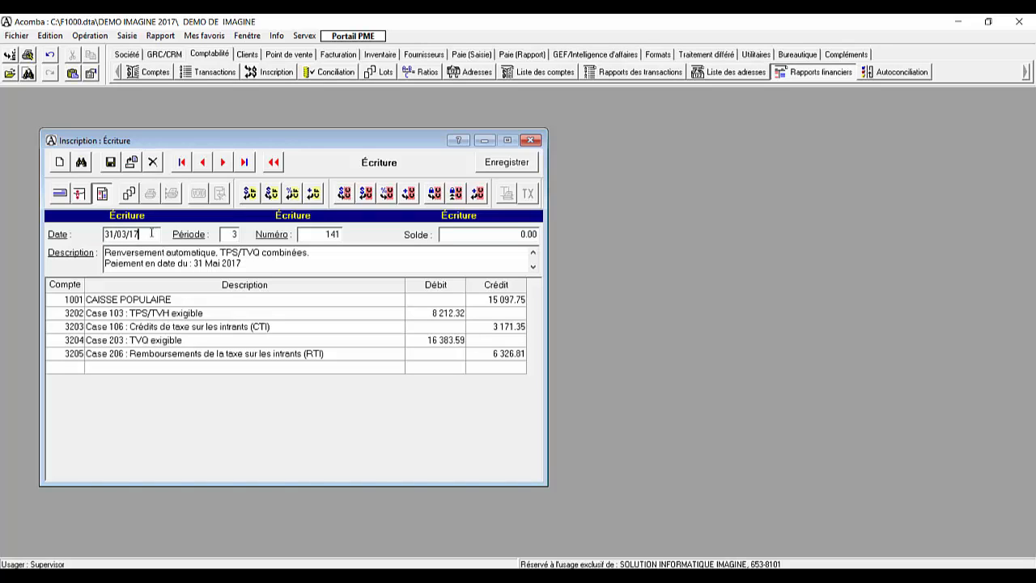
pyautogui.click(445, 314)
pyautogui.click(478, 329)
pyautogui.click(451, 340)
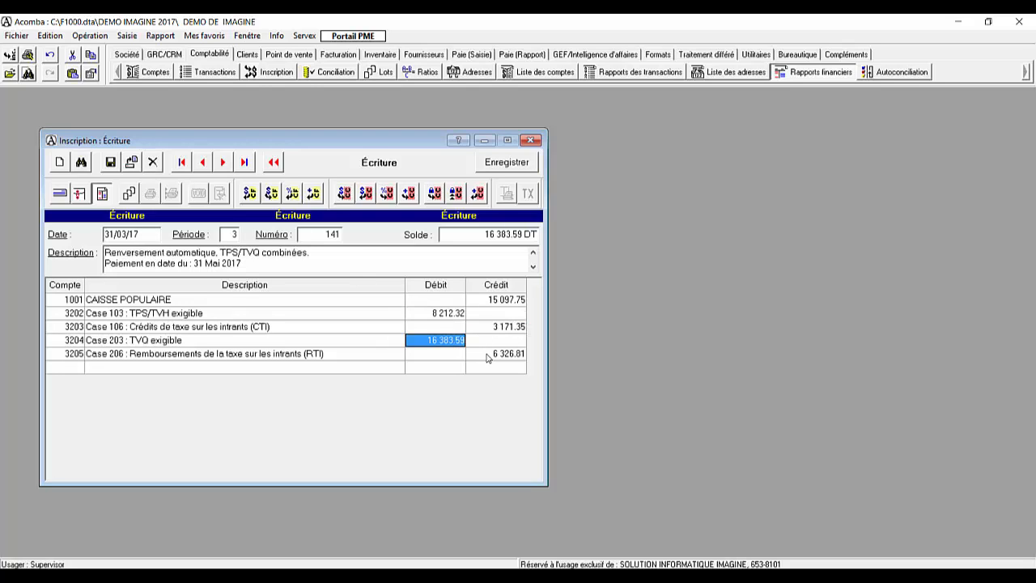
pyautogui.click(488, 354)
pyautogui.click(65, 369)
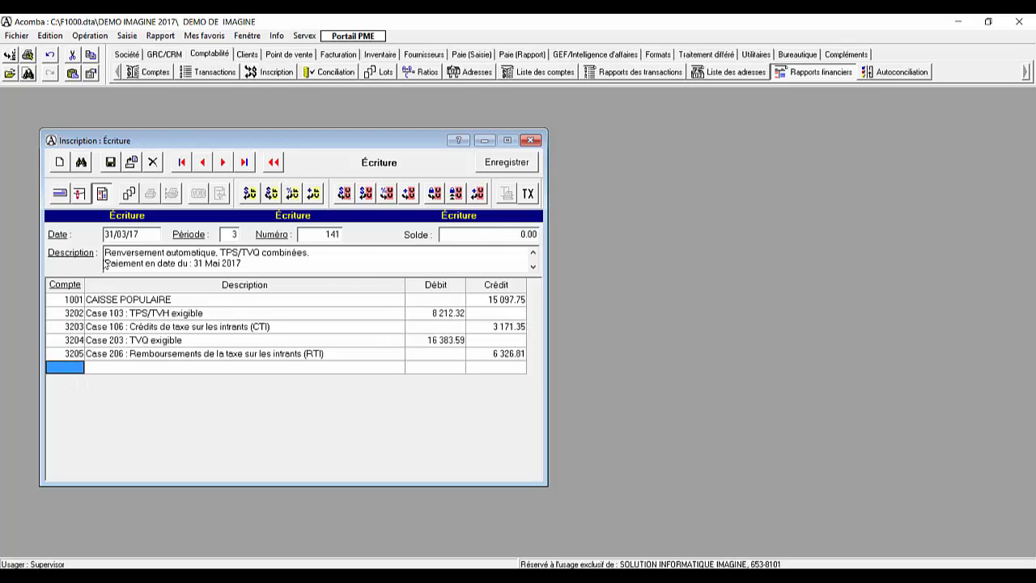
# Step: Check the reversal entry's period, record the entry, and close the entry window
pyautogui.click(233, 235)
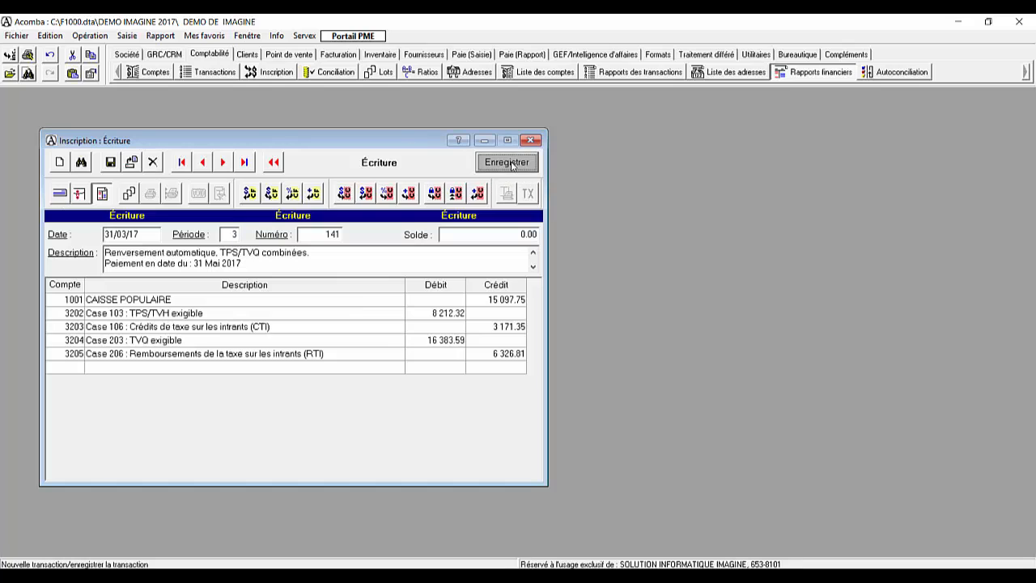
pyautogui.click(507, 162)
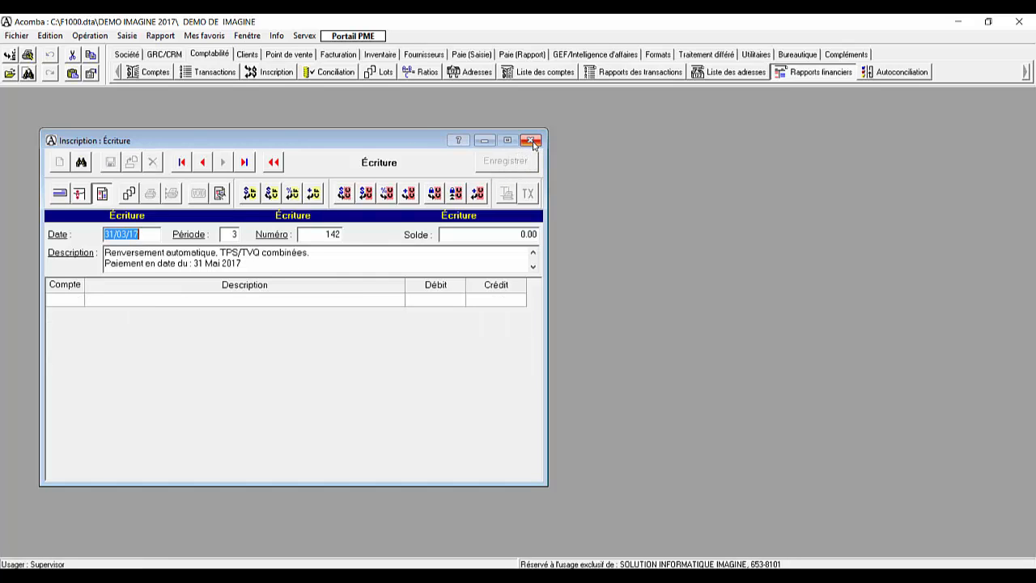
pyautogui.press('Escape')
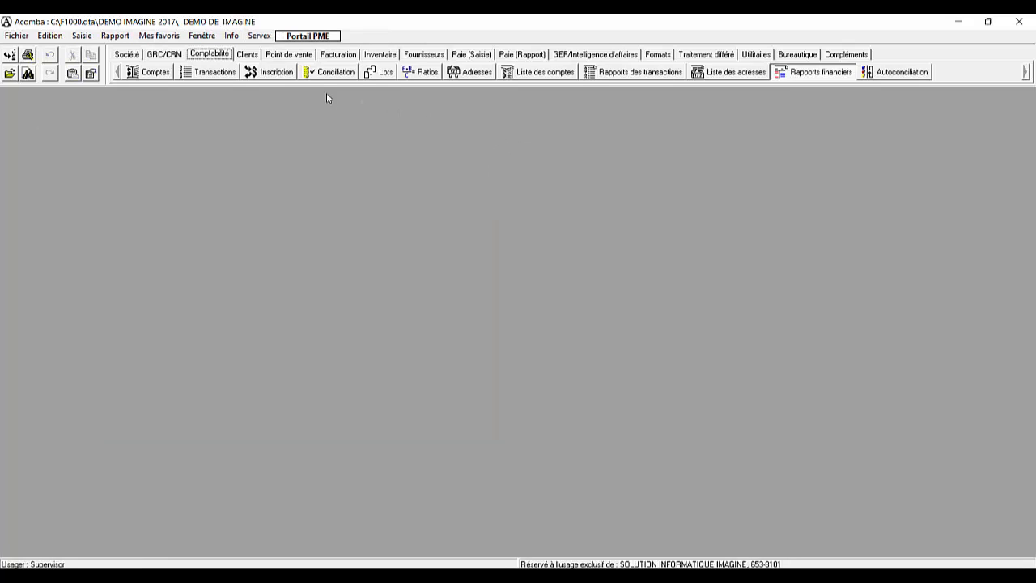
# Step: Open the reconciliation of account 1001 CAISSE POPULAIRE, locate the TPS/TVQ reversal entry dated 31/03/17, and close it
pyautogui.click(328, 72)
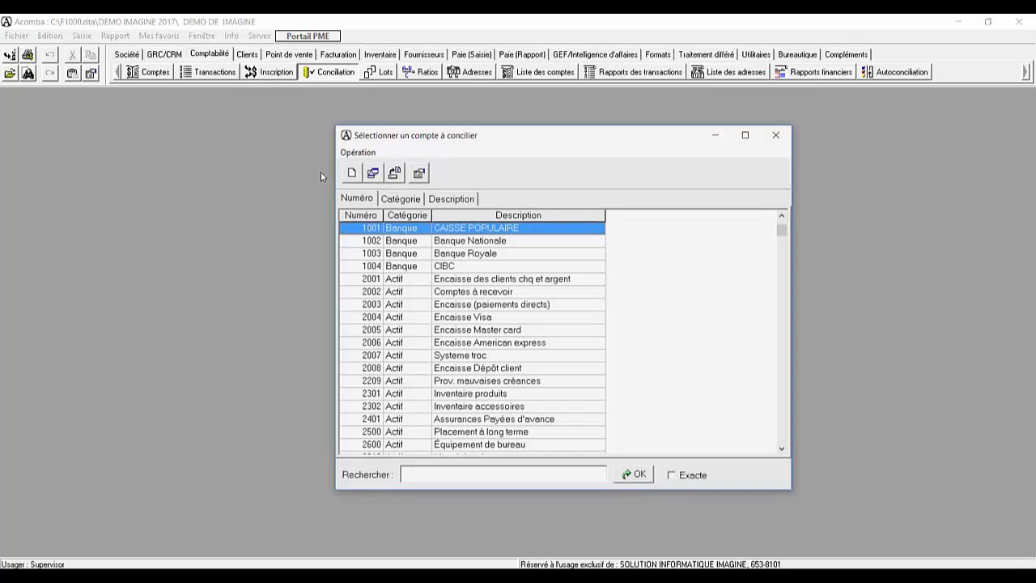
pyautogui.doubleClick(398, 229)
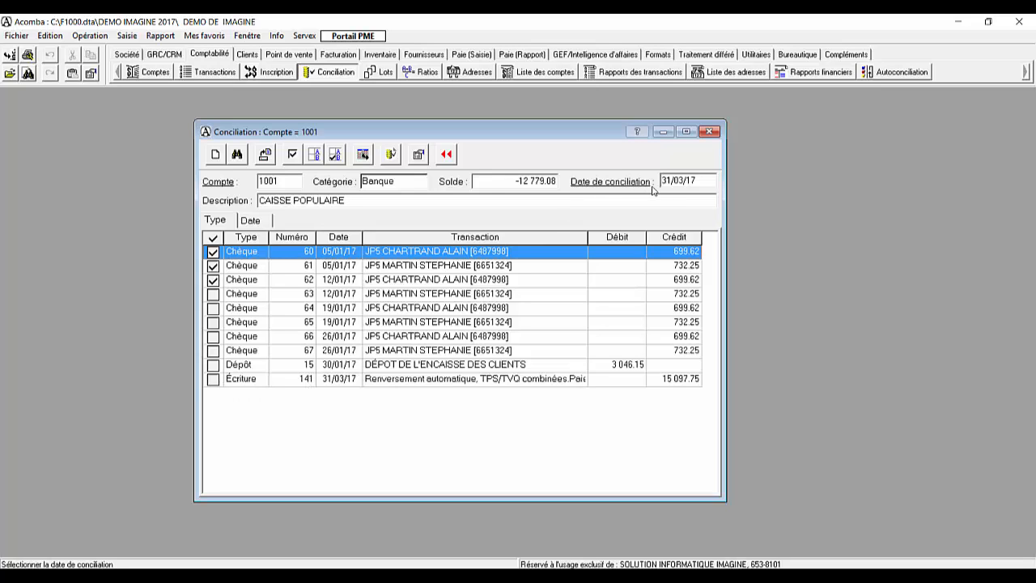
pyautogui.click(324, 380)
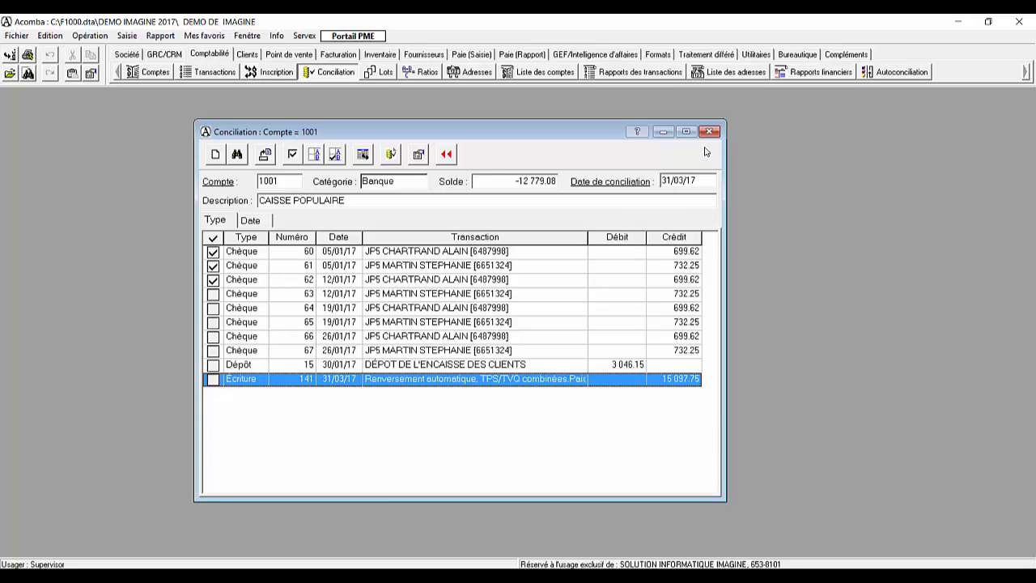
pyautogui.click(709, 131)
# Step: Produce the default balance sheet on screen, examine the amounts under Passif, and return to the report settings
pyautogui.click(813, 72)
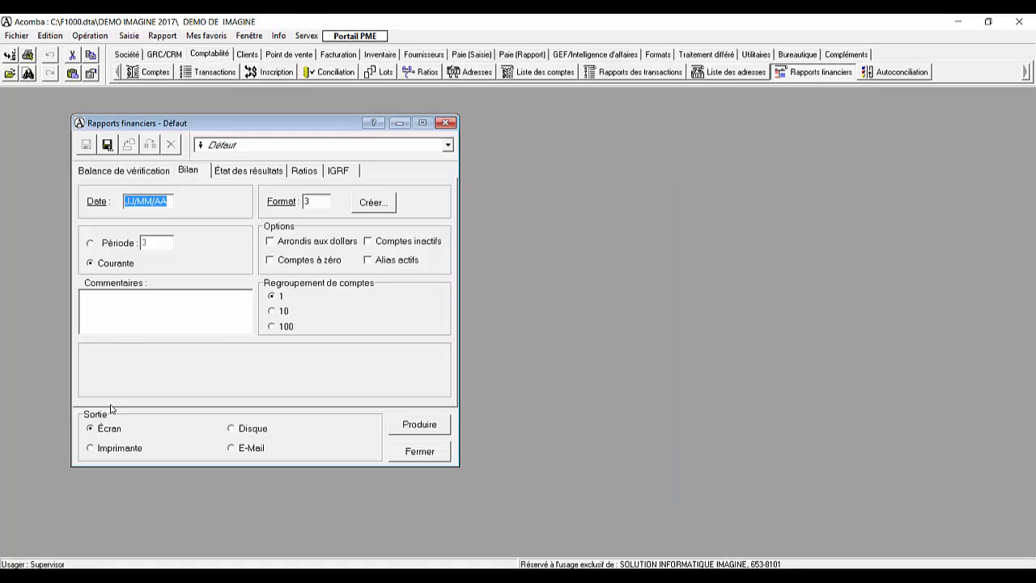
pyautogui.click(392, 426)
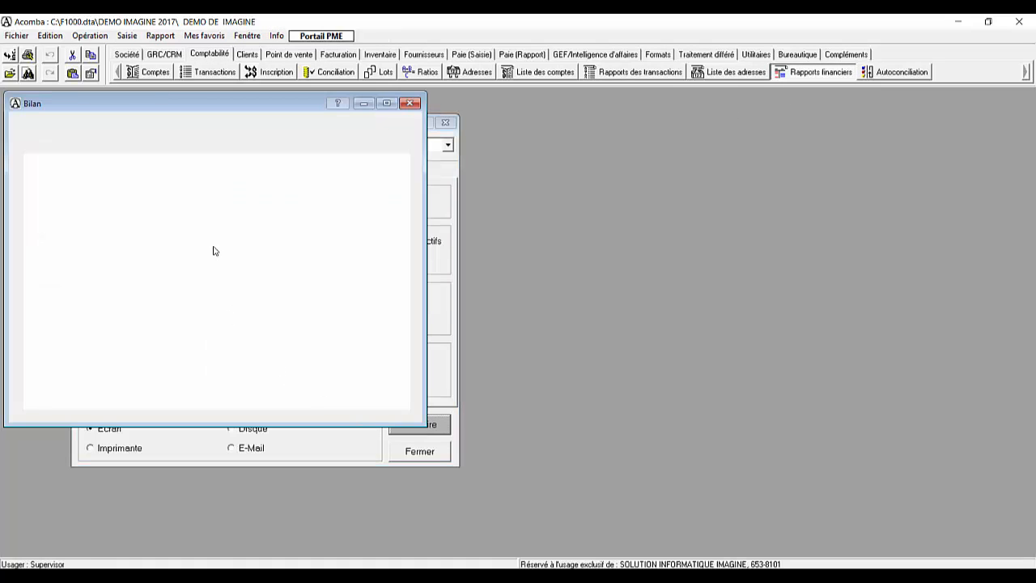
pyautogui.scroll(-2, 211, 253)
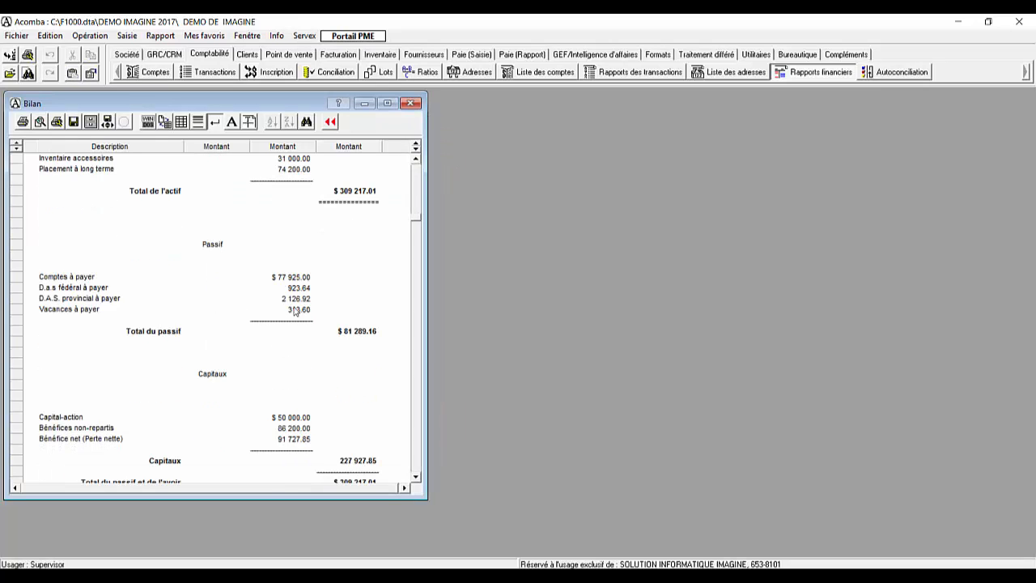
pyautogui.moveTo(296, 278); pyautogui.dragTo(299, 309)
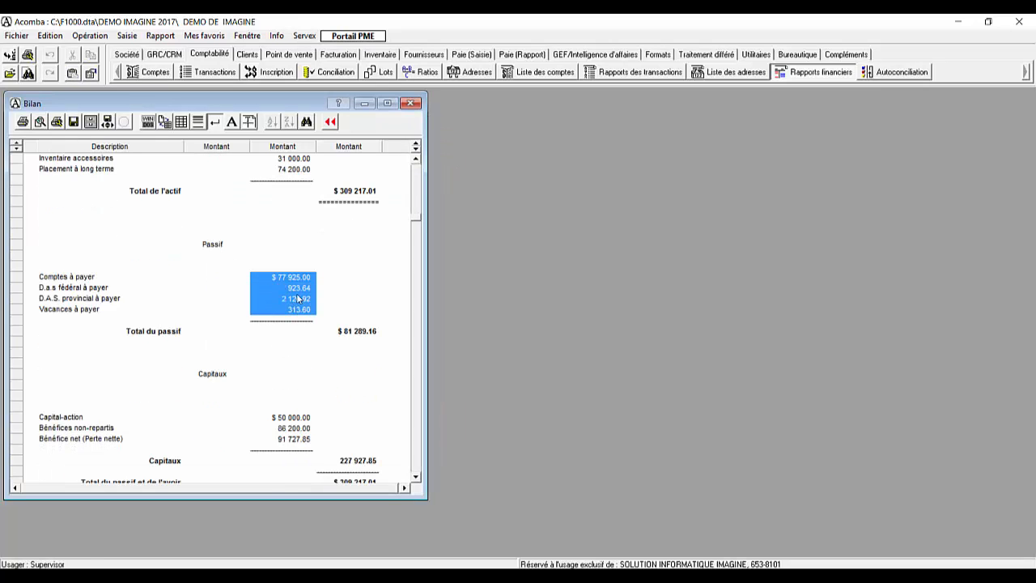
pyautogui.click(331, 122)
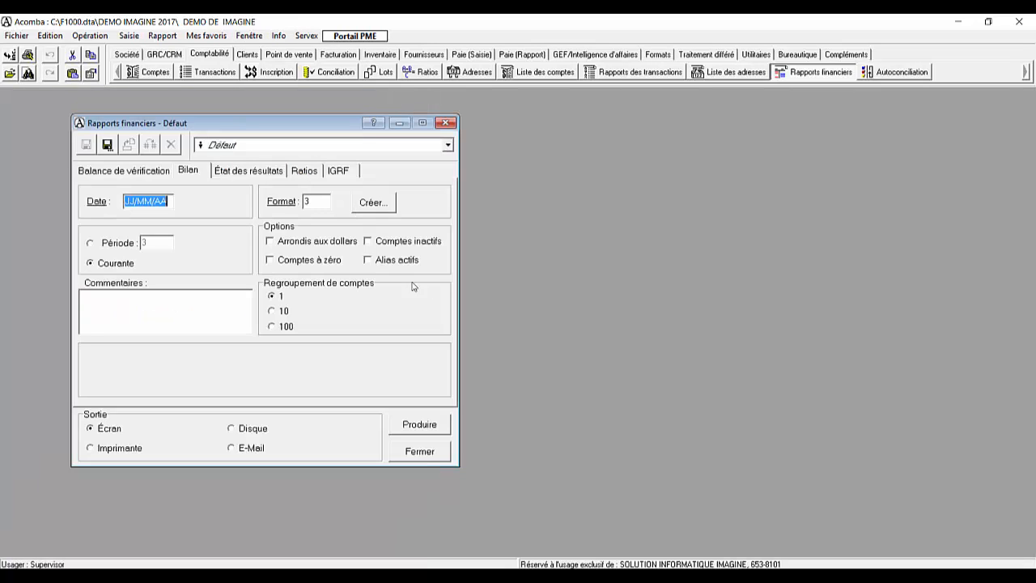
# Step: Include zero-balance accounts (Comptes à zéro) and produce the balance sheet on screen again
pyautogui.click(288, 267)
pyautogui.press('Return')
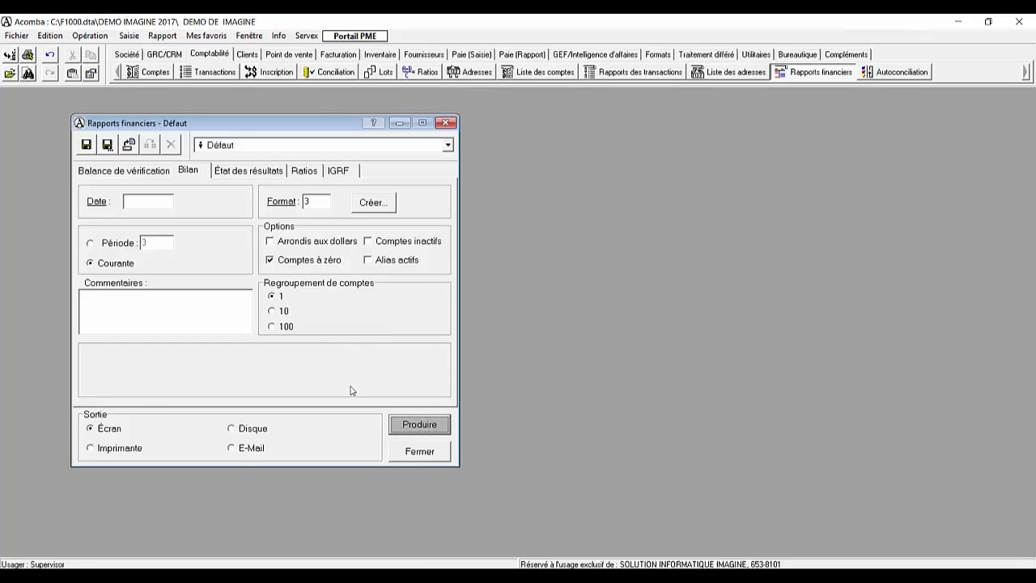
pyautogui.scroll(-2, 259, 302)
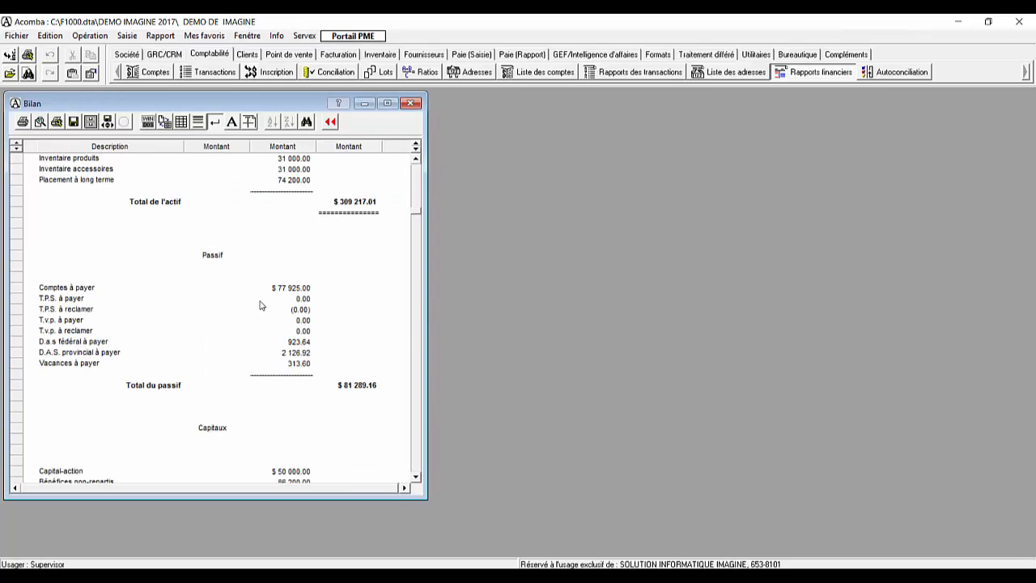
# Step: Check the four T.P.S. and T.v.p. liability lines on the balance sheet and close the report
pyautogui.moveTo(305, 301); pyautogui.dragTo(302, 332)
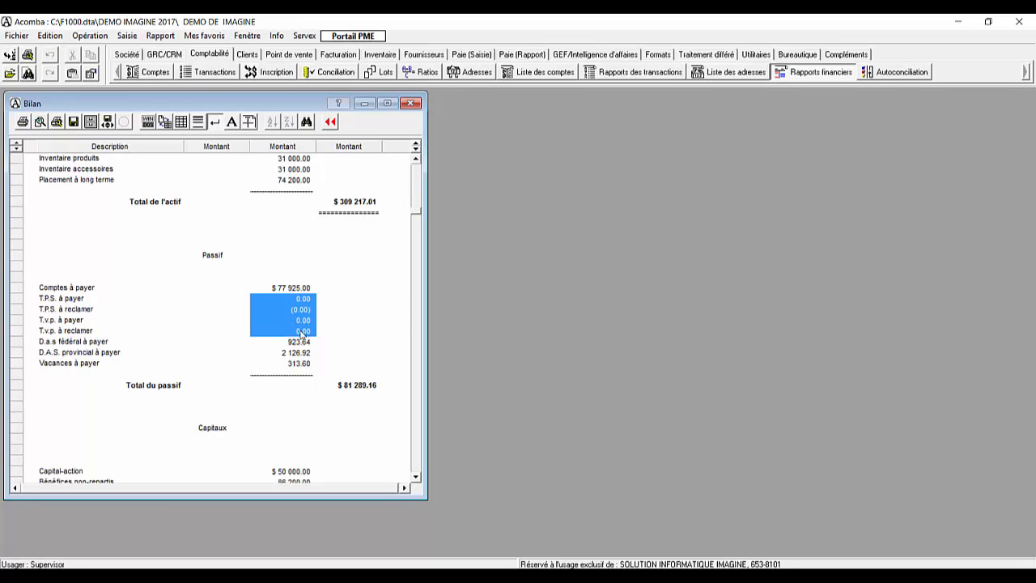
pyautogui.moveTo(79, 300); pyautogui.dragTo(293, 336)
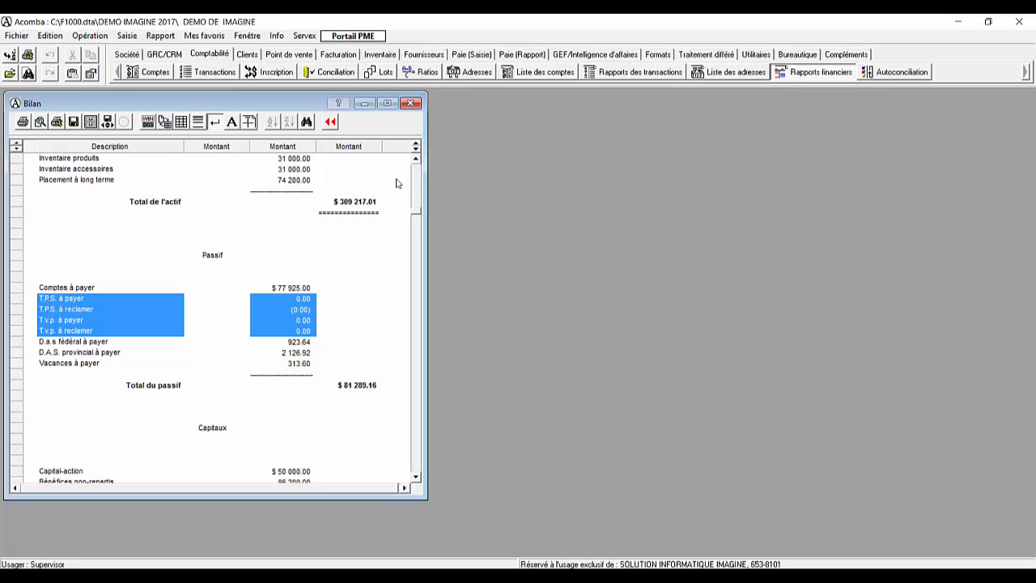
pyautogui.click(412, 105)
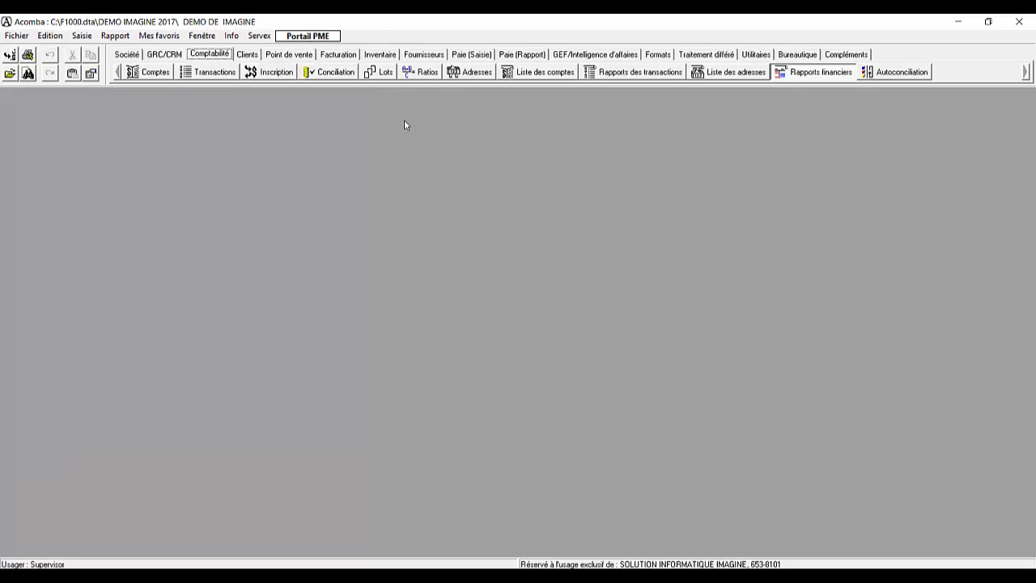